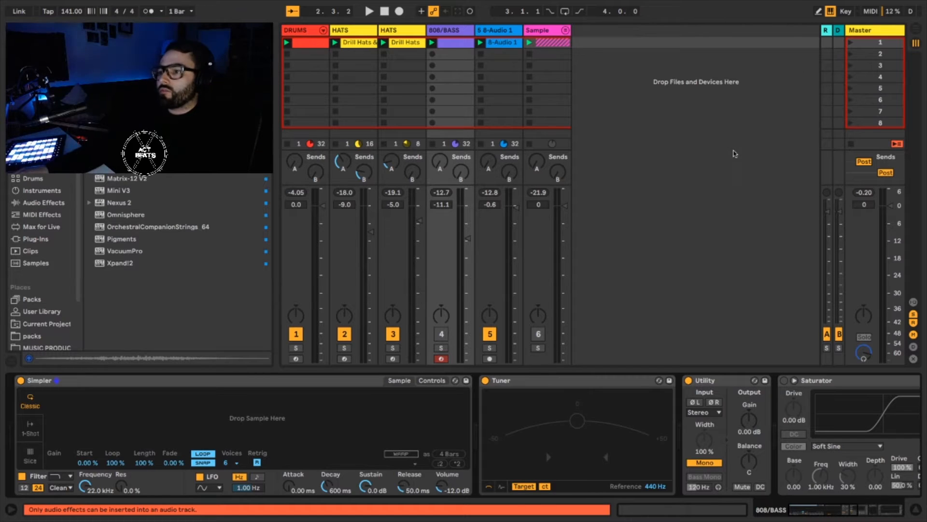
# Play back the loop without the bass and delete the clip in the first slot of the 808/BASS track.
pyautogui.press('space')
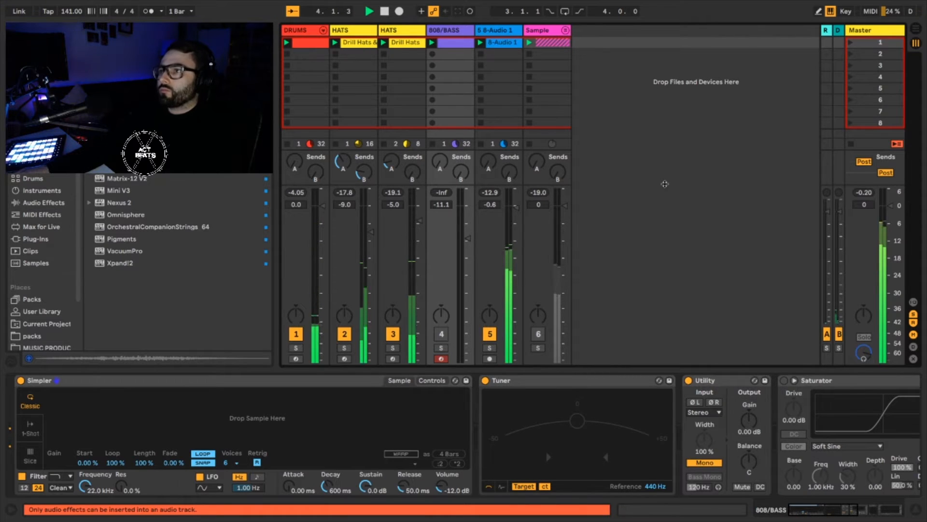
pyautogui.press('space')
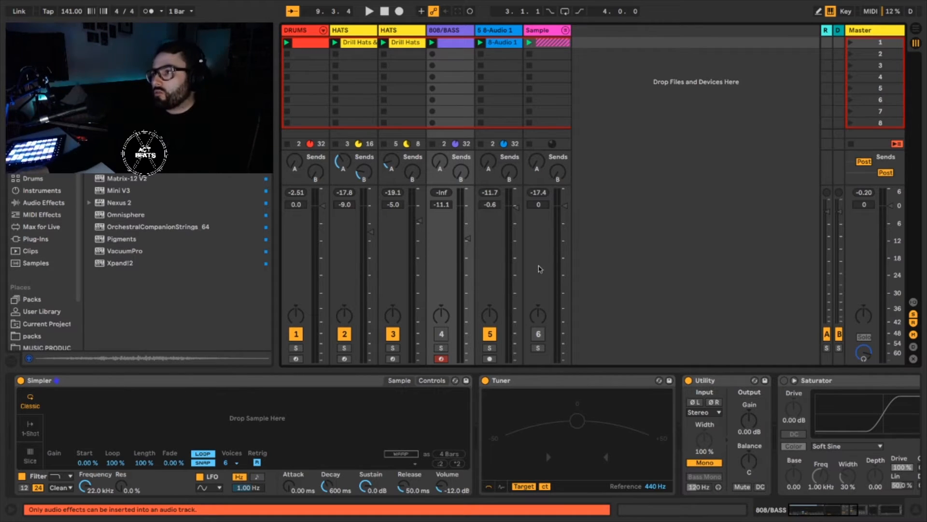
pyautogui.press('Delete')
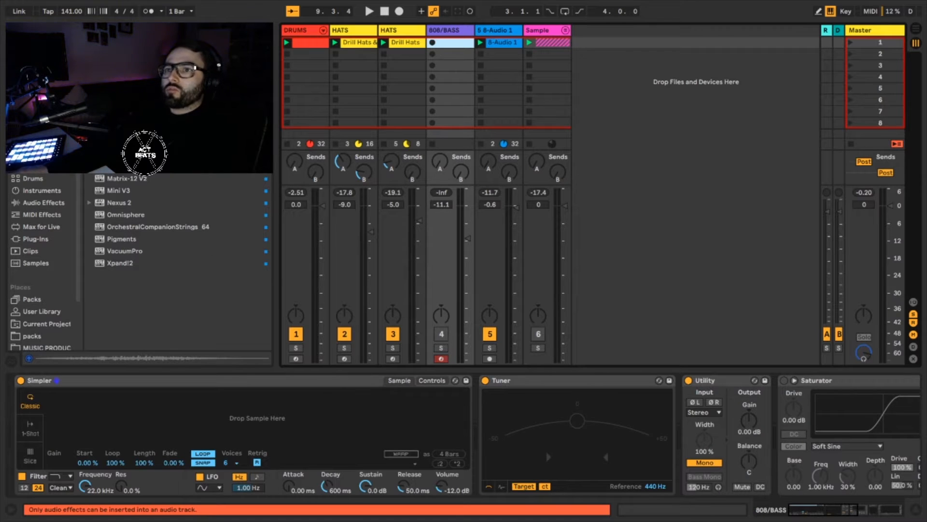
# Browse the 808 samples and load [SAINT6] Sauce 808 into the Simpler on the 808/BASS track.
pyautogui.click(37, 118)
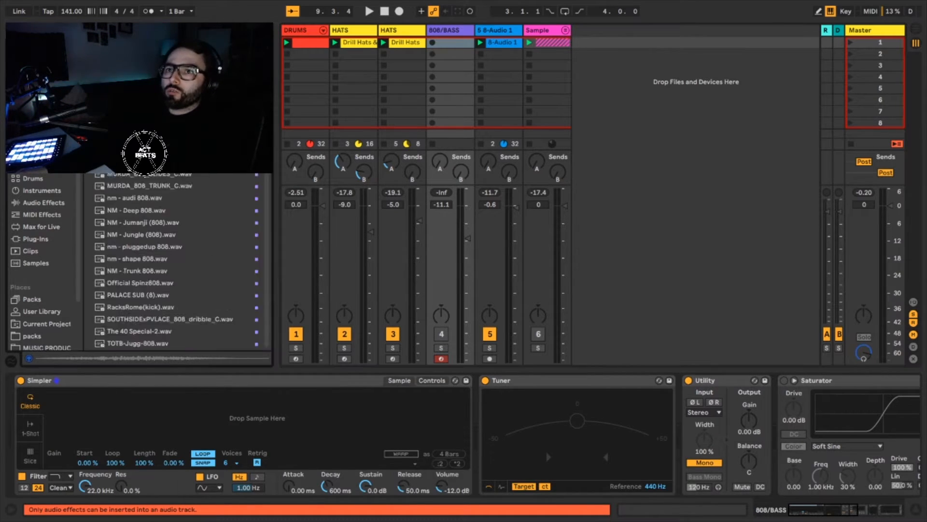
pyautogui.scroll(3, 179, 261)
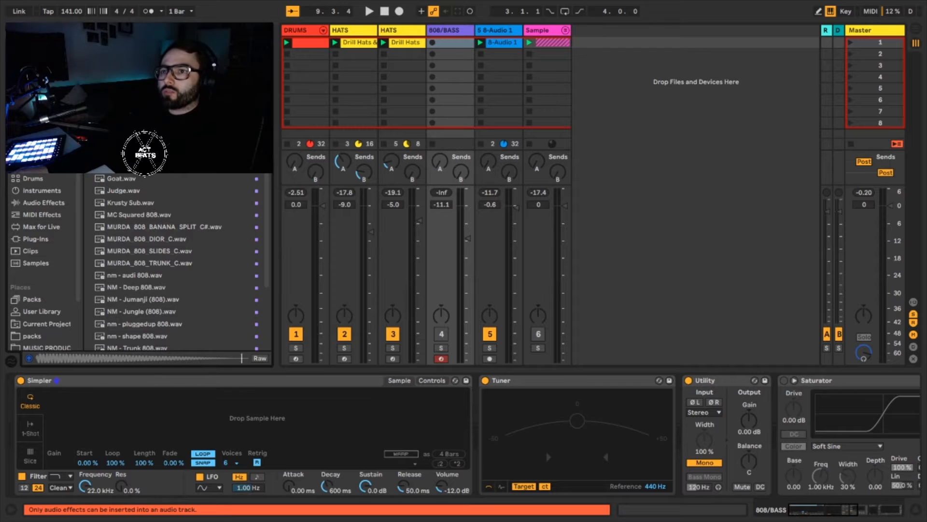
pyautogui.moveTo(145, 154); pyautogui.dragTo(455, 45)
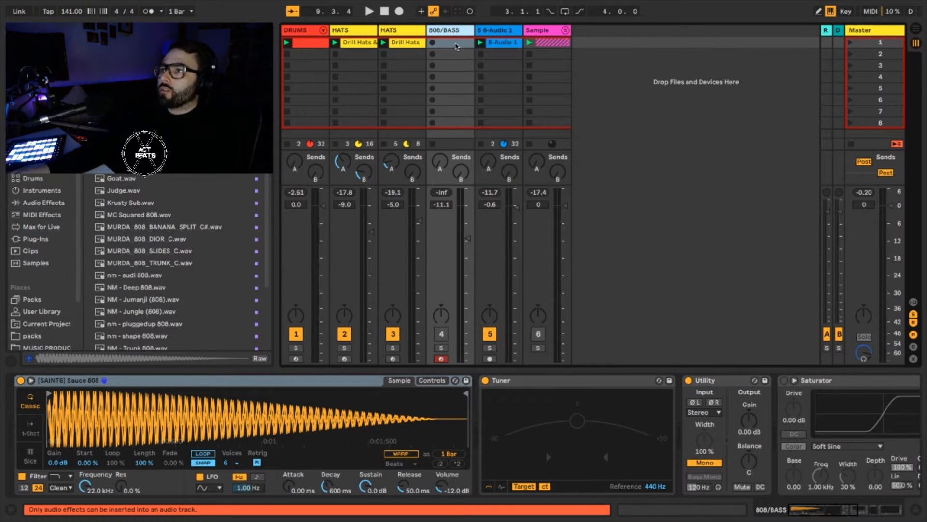
# Create a MIDI clip in the first slot of the 808/BASS track and set its loop length to 4 bars.
pyautogui.doubleClick(455, 45)
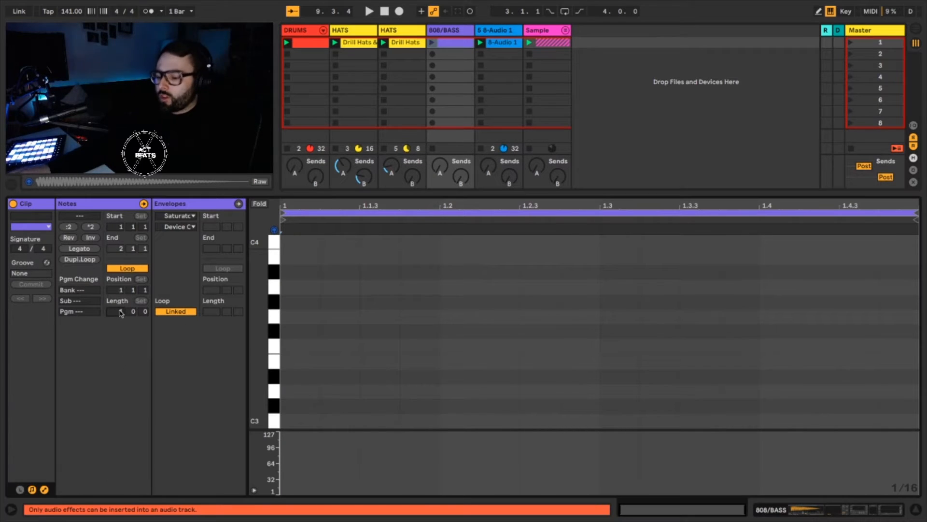
pyautogui.write('4')
pyautogui.press('Return')
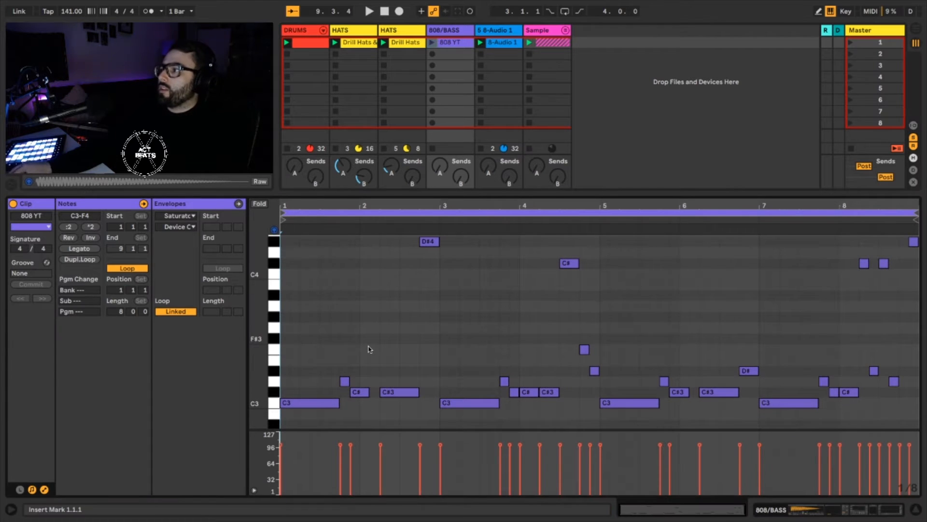
# Show the note pattern of the 808 YT clip and hide its velocity lane.
pyautogui.scroll(2, 369, 348)
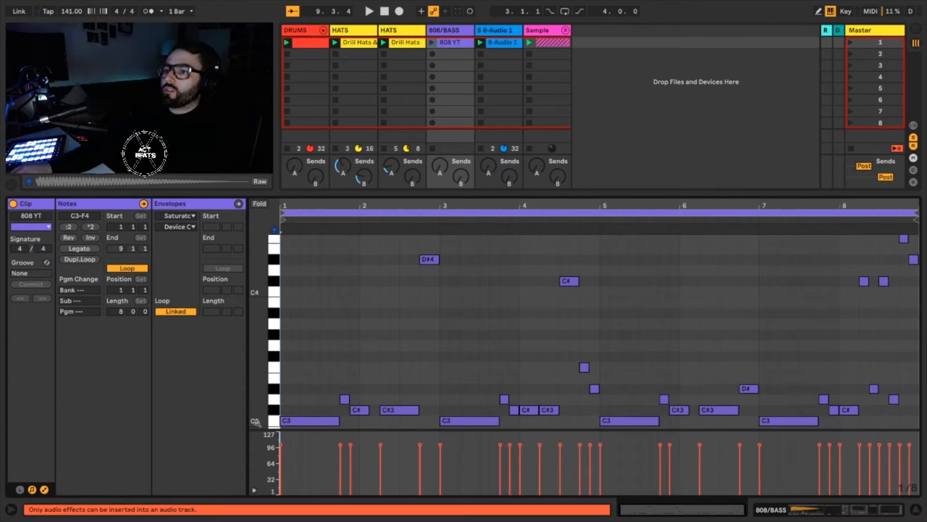
pyautogui.click(254, 490)
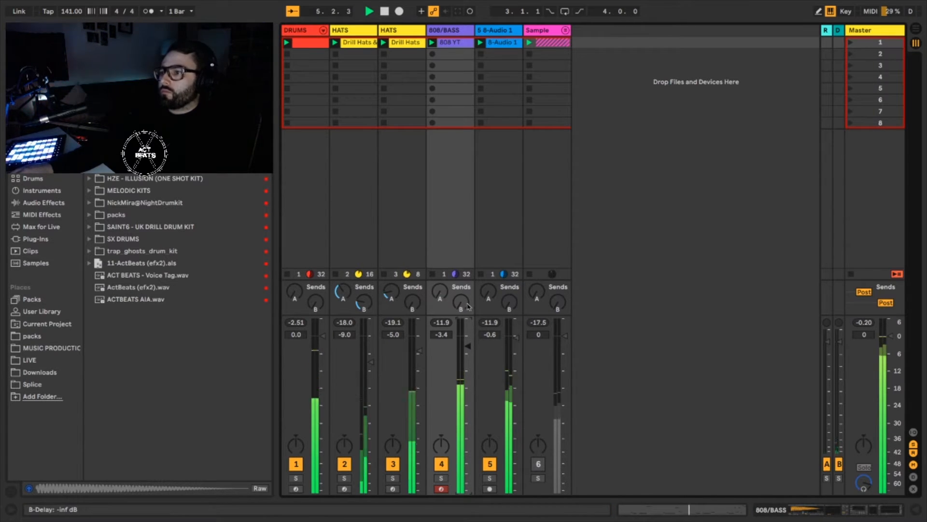
pyautogui.doubleClick(451, 43)
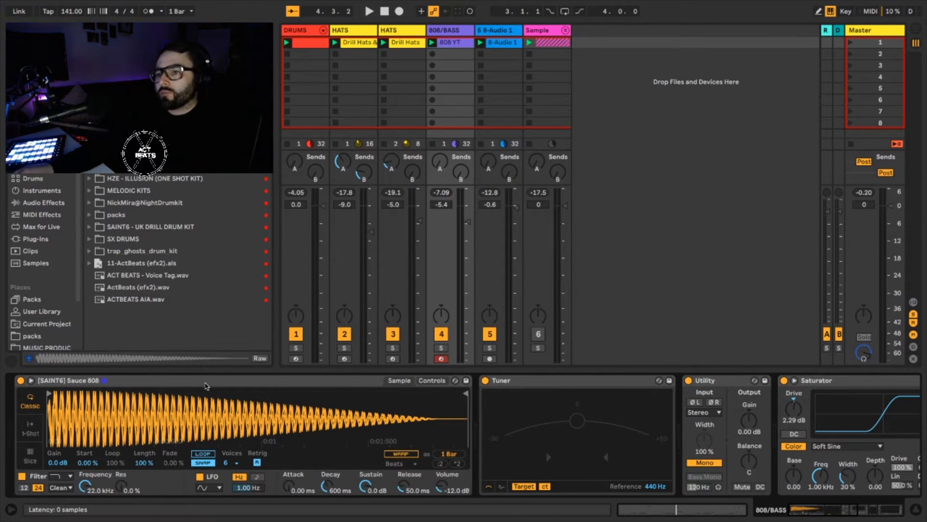
# Convert the Simpler holding Sauce 808 to a Sampler and set its Pitch Bend Range to 12 semitones.
pyautogui.rightClick(246, 385)
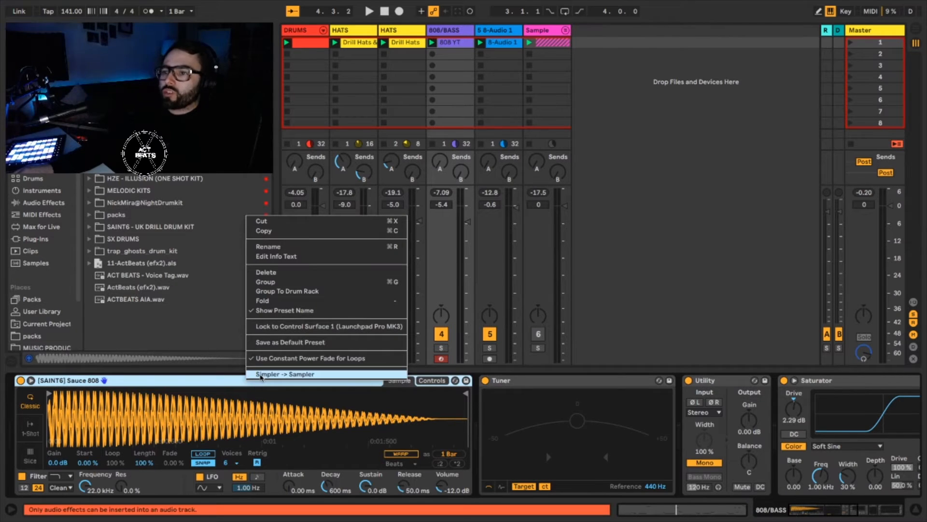
pyautogui.click(260, 375)
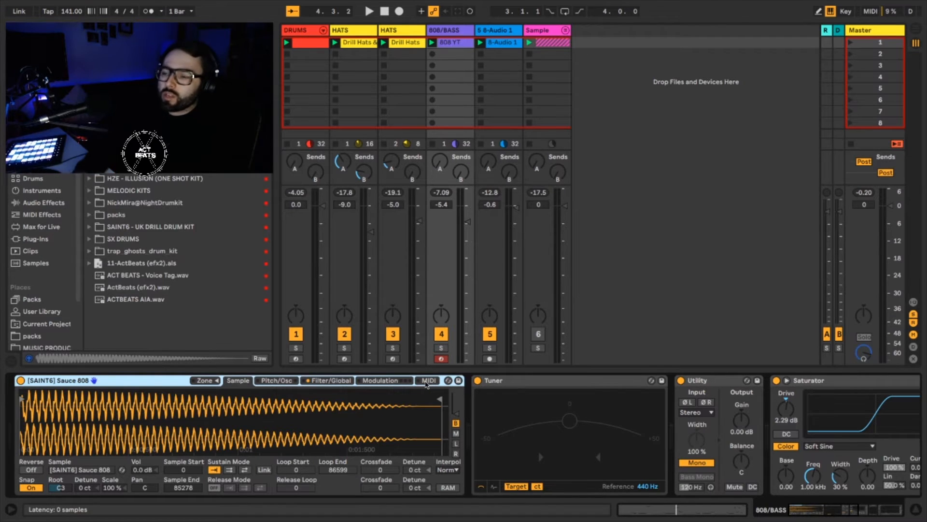
pyautogui.click(429, 381)
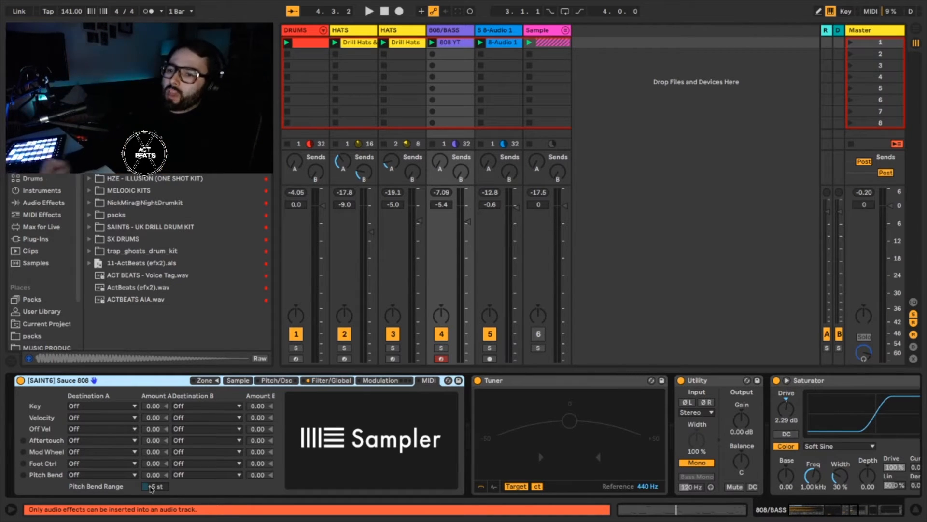
pyautogui.moveTo(153, 490); pyautogui.dragTo(153, 478)
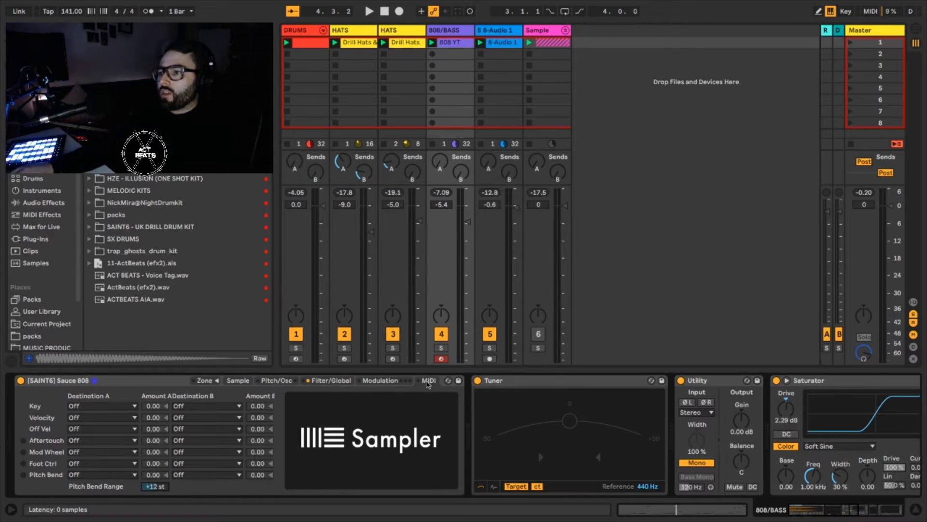
# Open the 808 YT clip's envelopes and choose the MIDI Ctrl Pitch Bend envelope for editing.
pyautogui.doubleClick(455, 44)
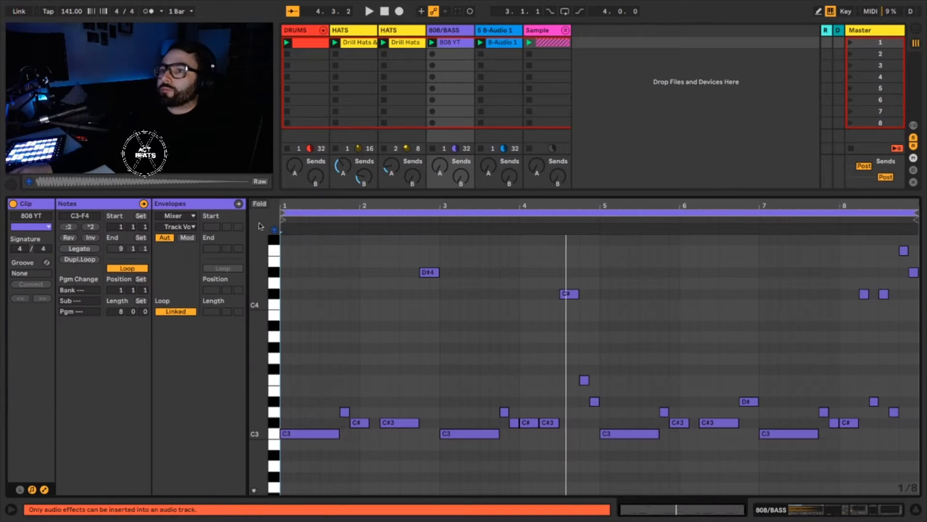
pyautogui.click(45, 489)
pyautogui.click(45, 489)
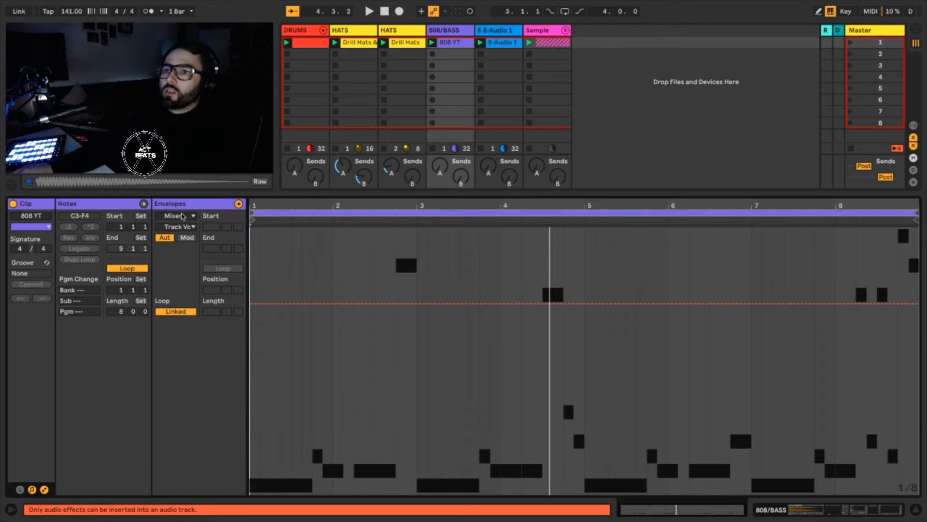
pyautogui.click(180, 217)
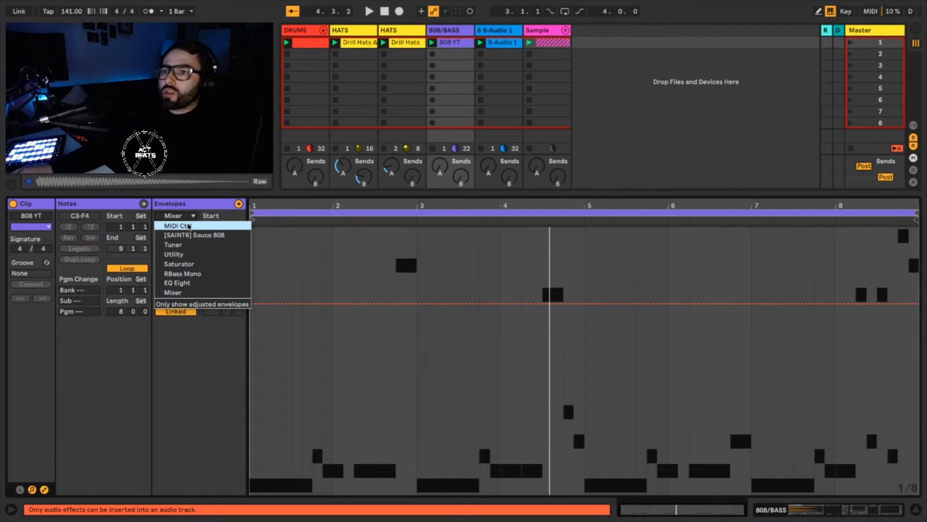
pyautogui.click(189, 226)
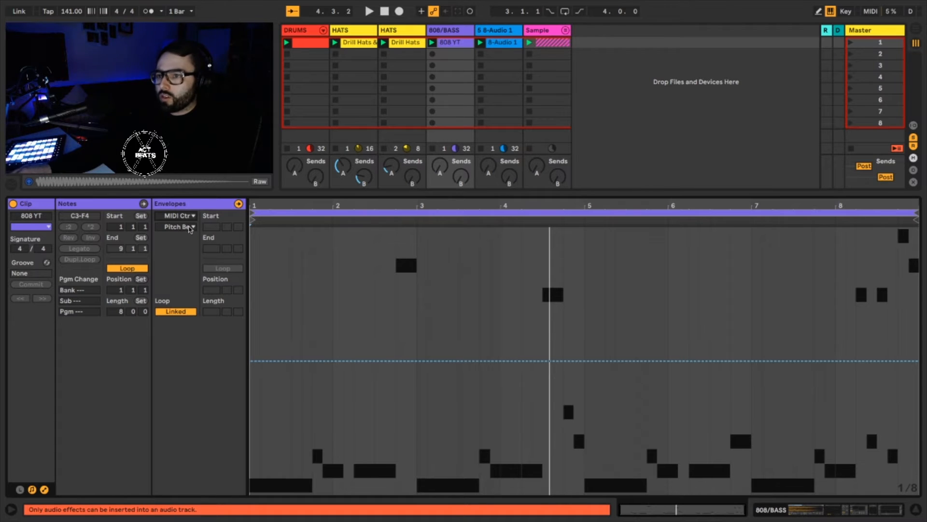
pyautogui.click(190, 227)
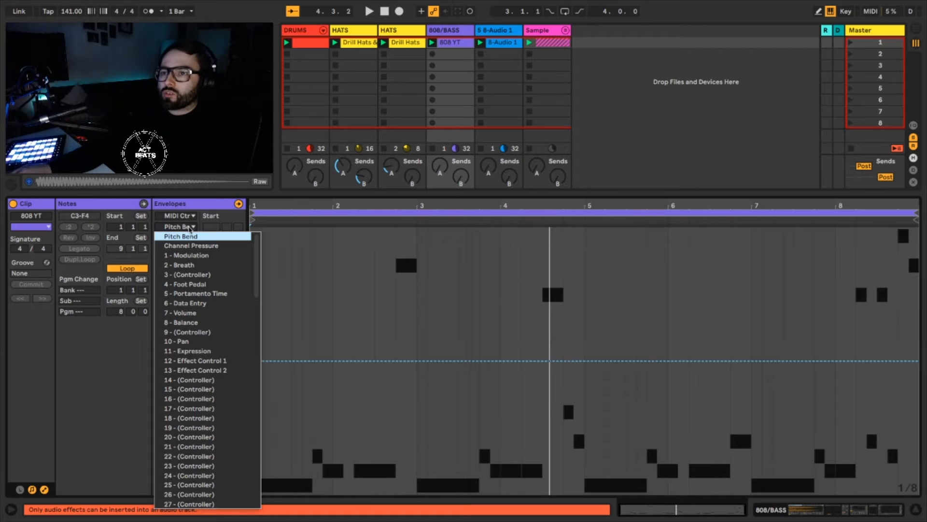
pyautogui.click(189, 229)
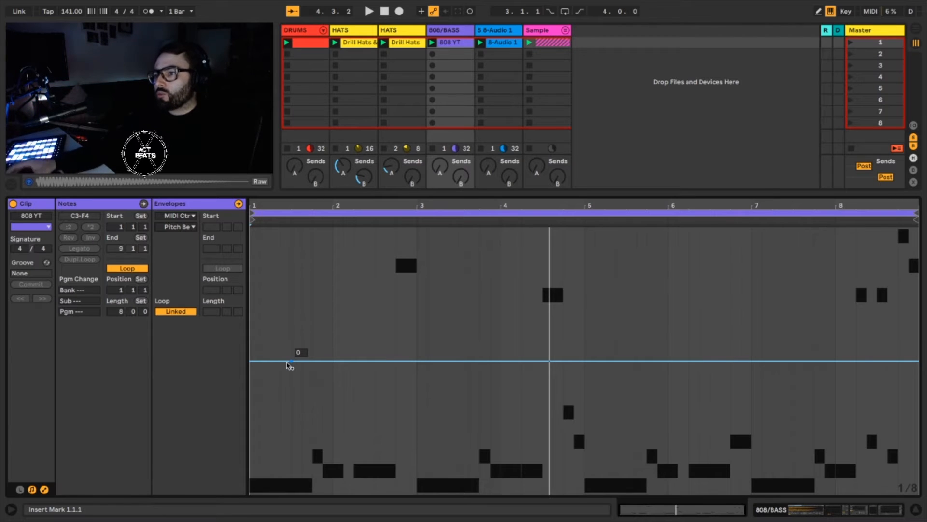
# Insert a square-wave shape in the pitch bend envelope at 1.4 and play the clip to hear it.
pyautogui.rightClick(313, 328)
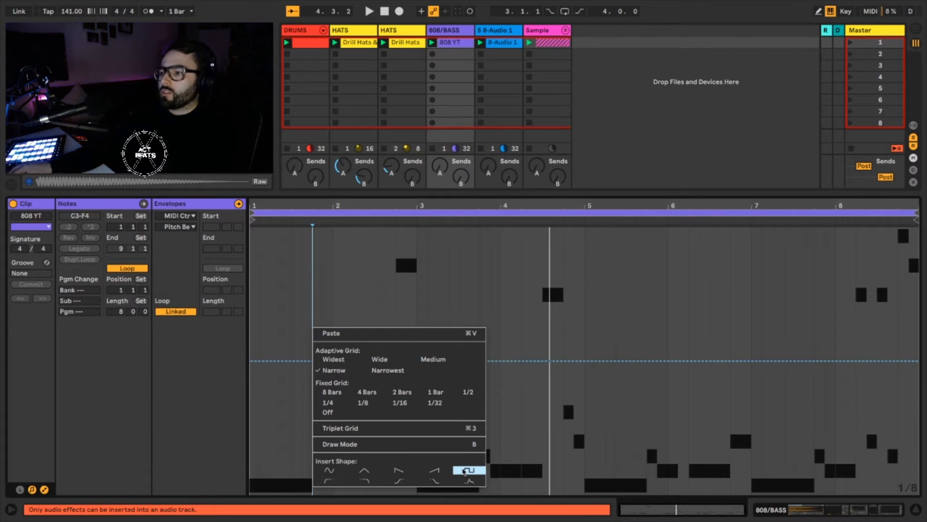
pyautogui.click(464, 471)
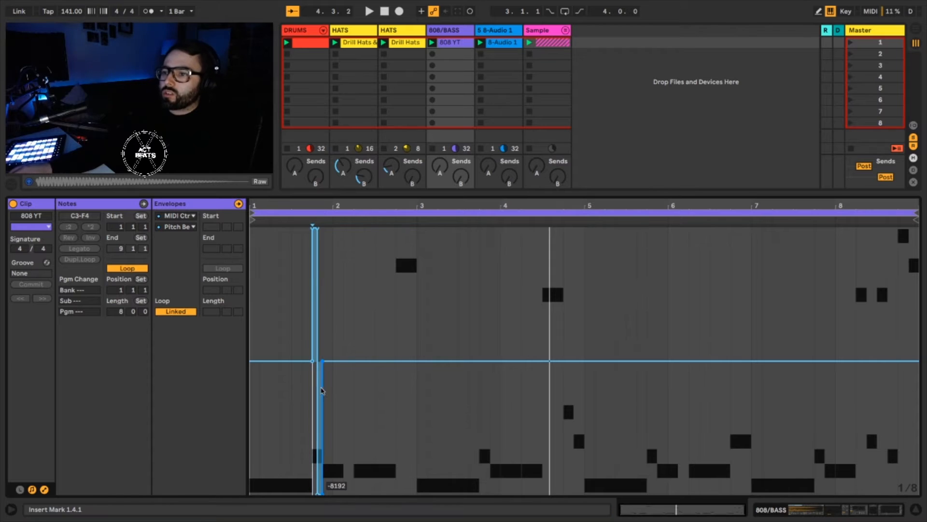
pyautogui.press('space')
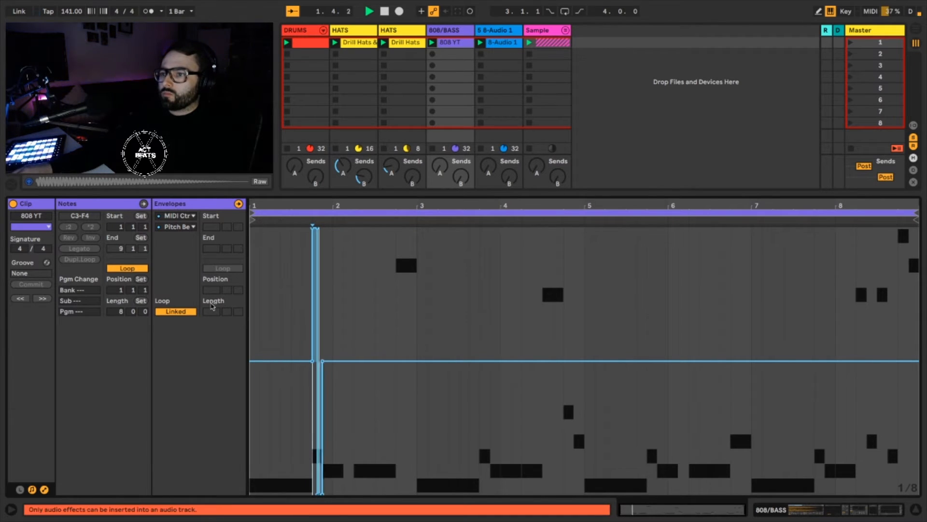
pyautogui.press('space')
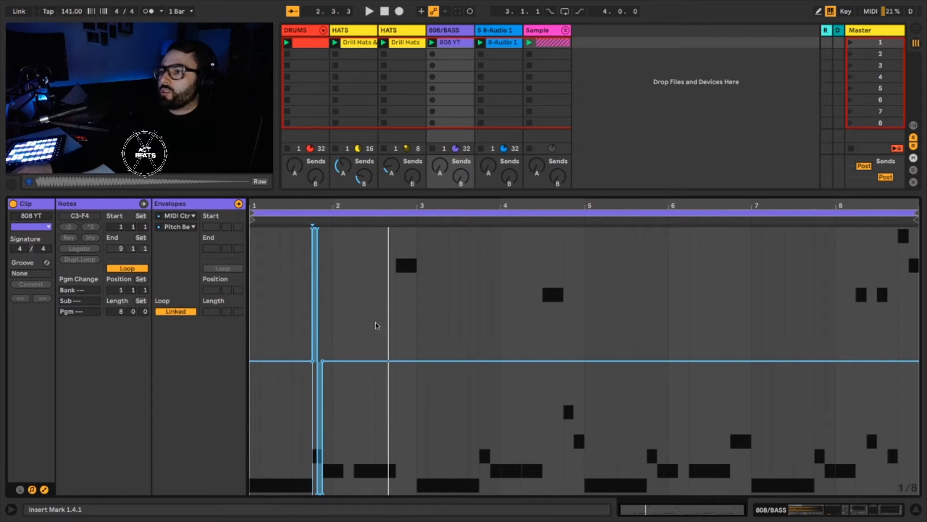
# Insert a triangle shape in the pitch bend envelope at 2.3, inspect it up close and play the clip.
pyautogui.rightClick(374, 323)
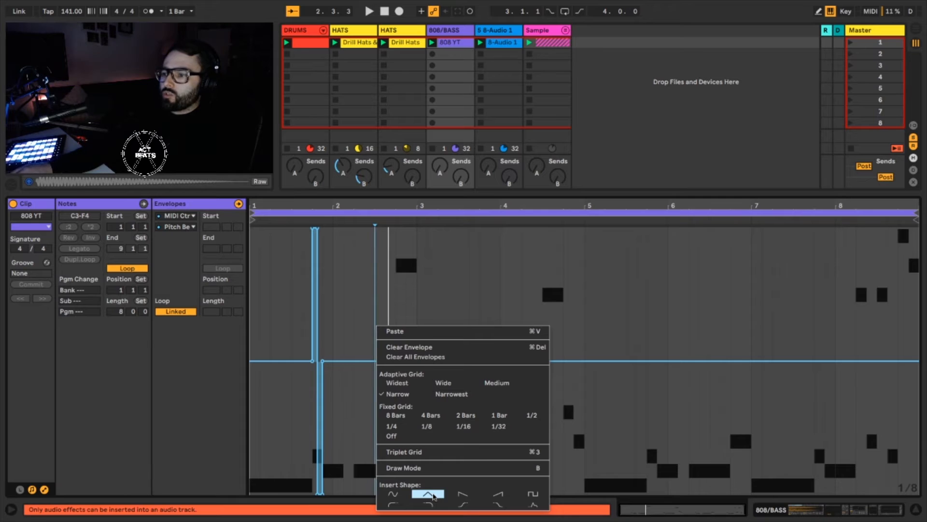
pyautogui.click(433, 496)
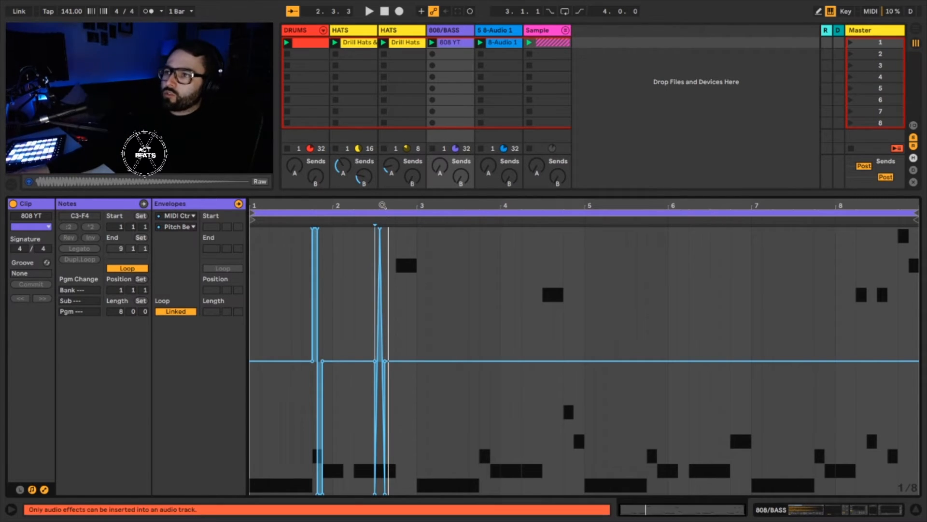
pyautogui.moveTo(382, 206); pyautogui.dragTo(365, 516)
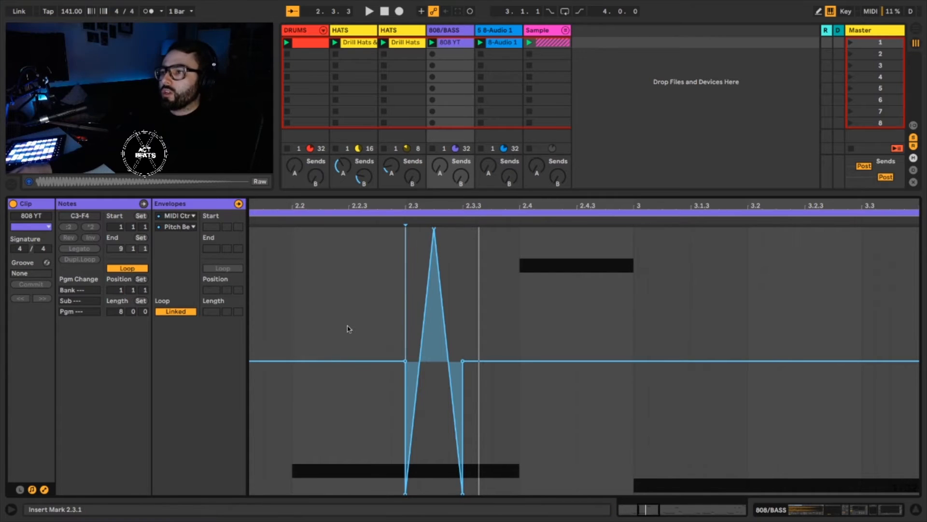
pyautogui.press('space')
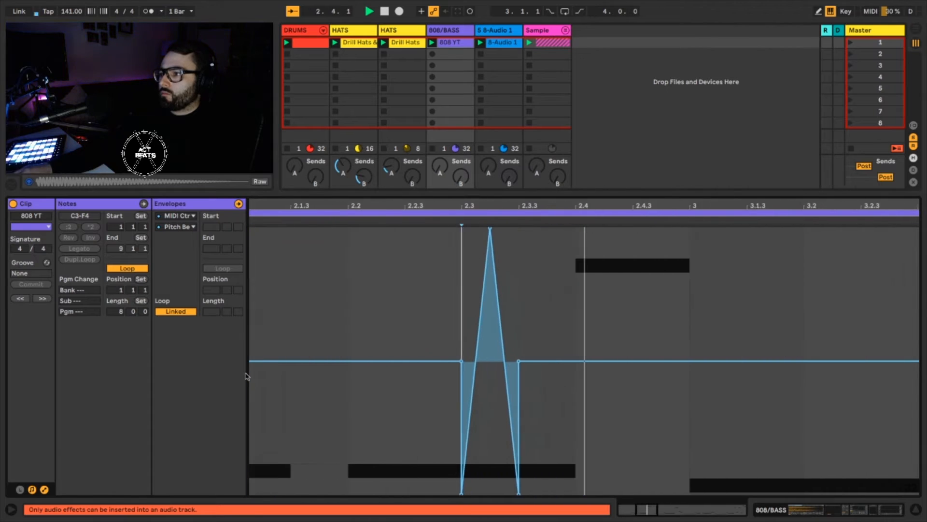
pyautogui.press('space')
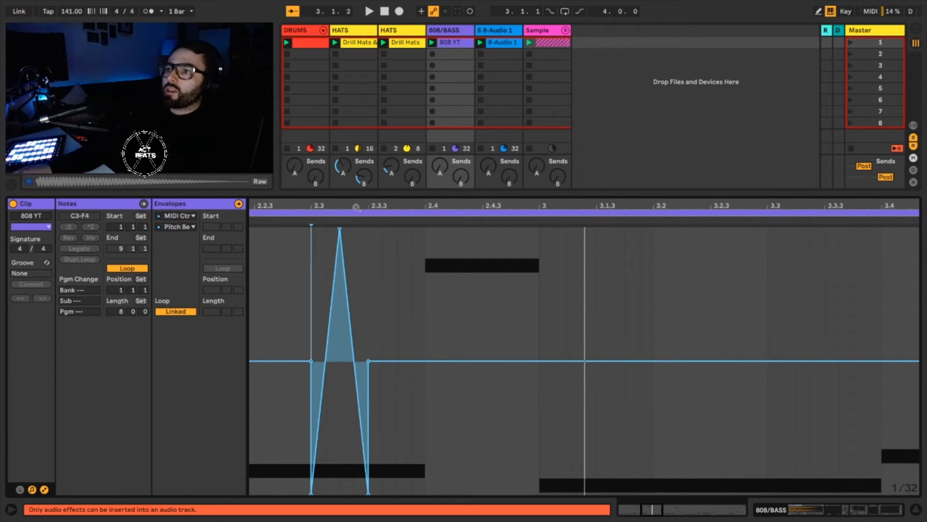
# Delete the square and triangle pitch bend shapes by clearing the envelope from 1.3.3 to 2.4.1.
pyautogui.moveTo(356, 207); pyautogui.dragTo(421, 167)
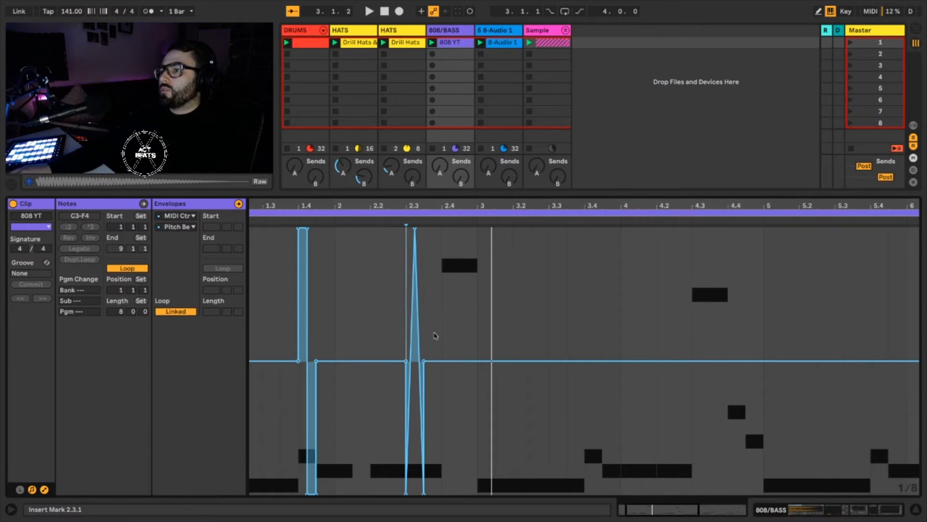
pyautogui.moveTo(436, 335); pyautogui.dragTo(284, 341)
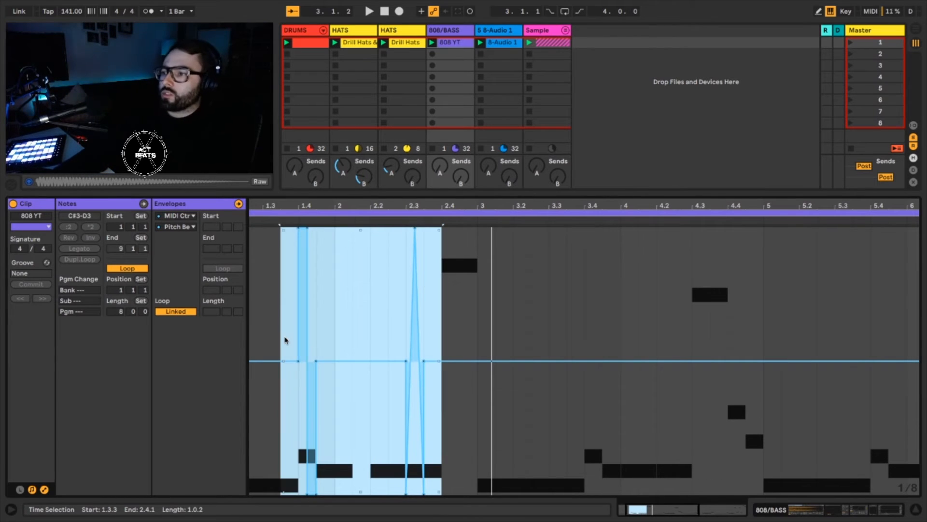
pyautogui.press('Delete')
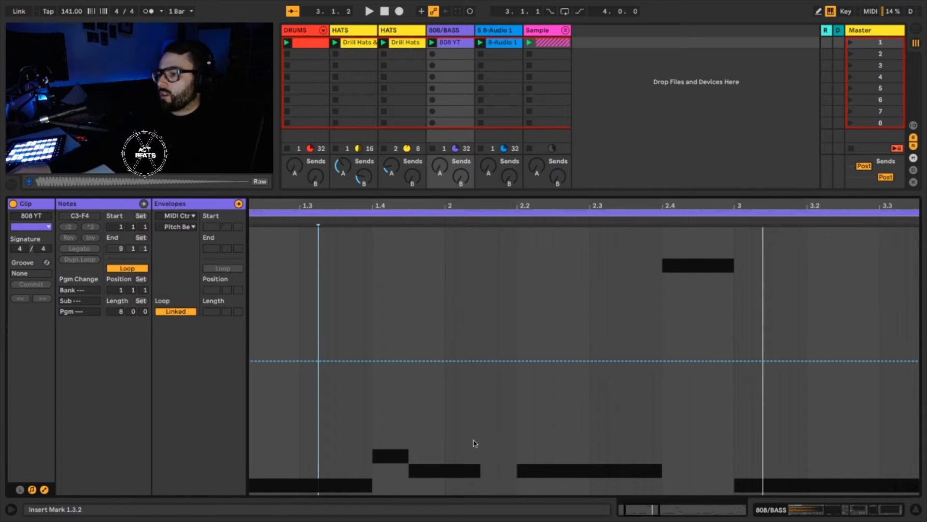
# Add pitch bend breakpoints across the note at 1.4 and ramp the bend up to 8191 at the note's end.
pyautogui.click(373, 361)
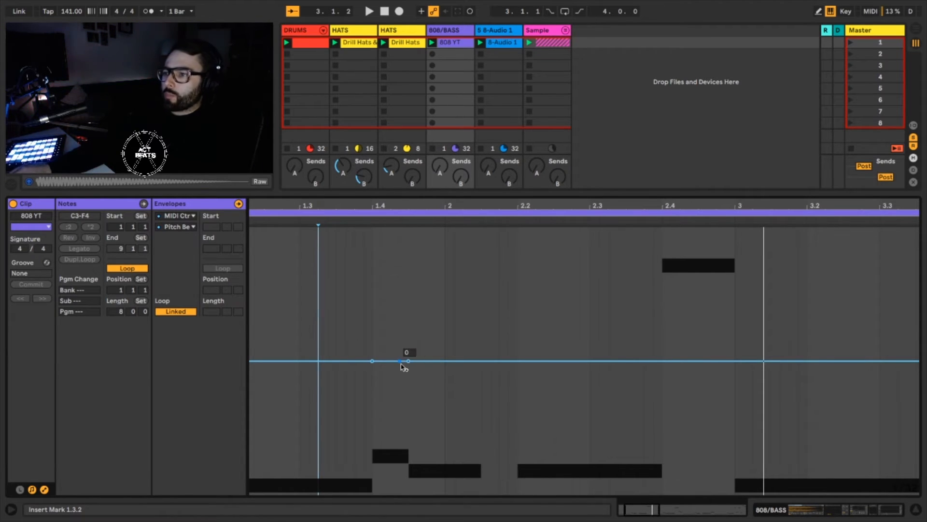
pyautogui.moveTo(400, 362); pyautogui.dragTo(408, 228)
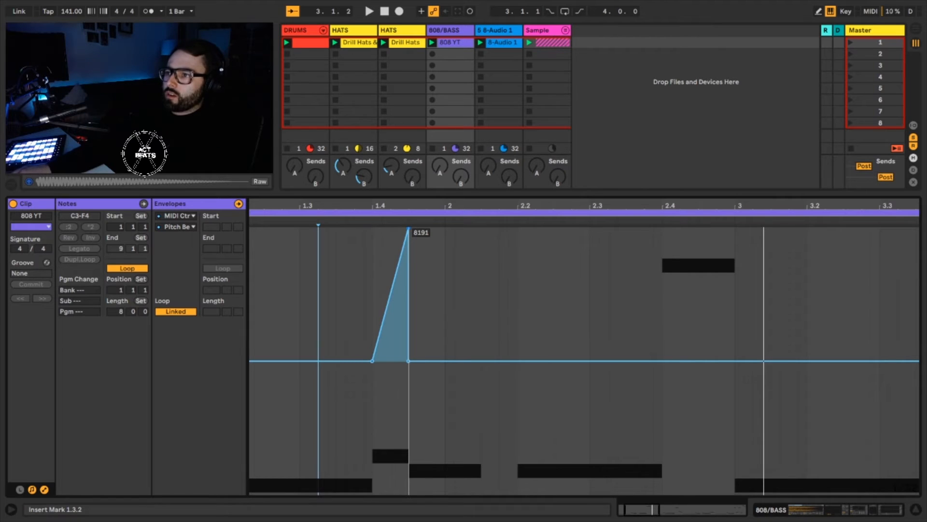
# Reshape the bend at 1.4 to rise from minimum to maximum by mid-note, and duplicate the 1.4.1 to 1.4.3 shape onto the next note.
pyautogui.moveTo(390, 298); pyautogui.dragTo(402, 493)
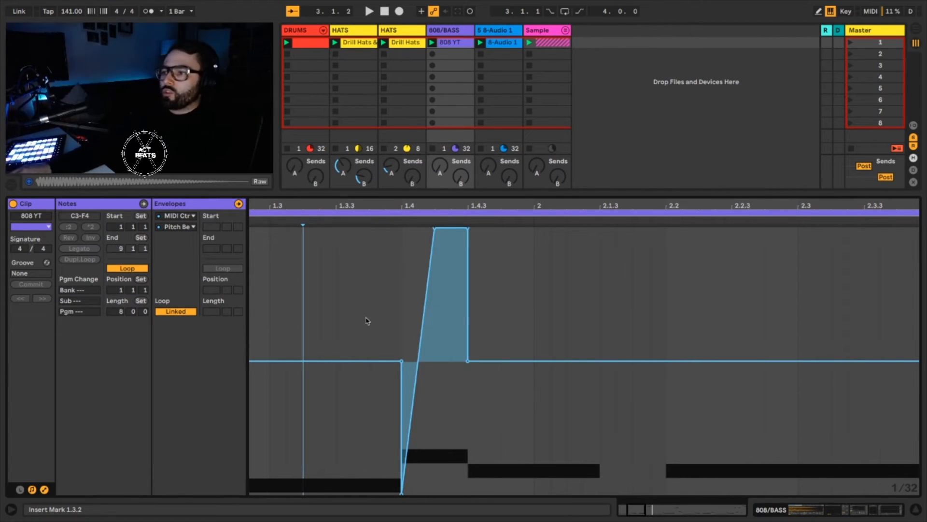
pyautogui.click(401, 308)
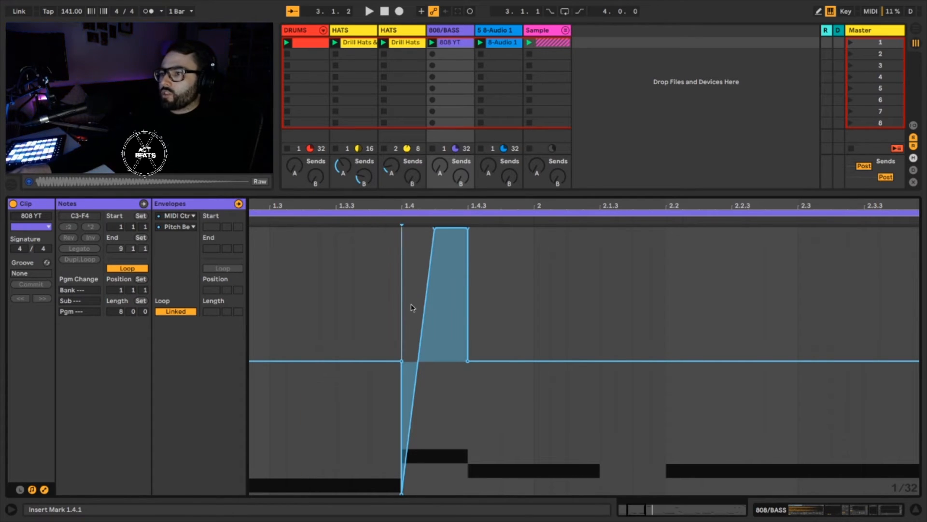
pyautogui.moveTo(412, 308); pyautogui.dragTo(468, 310)
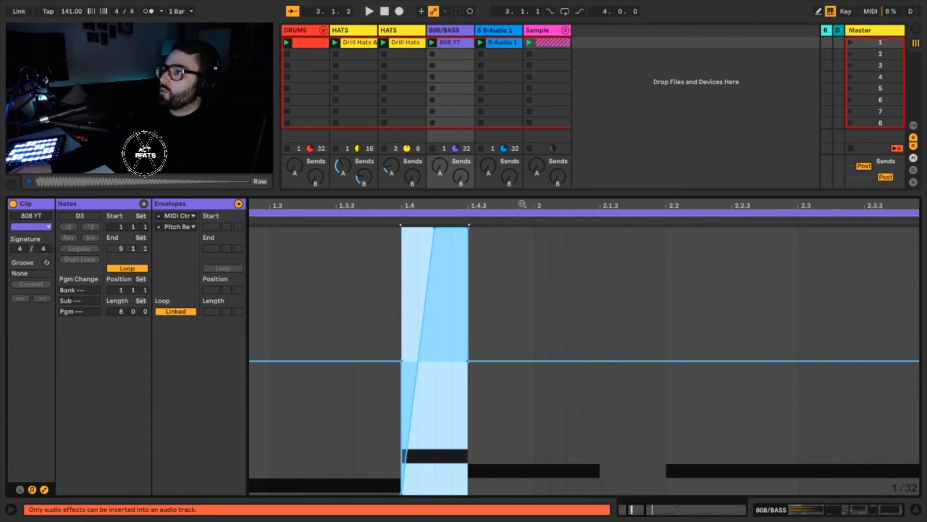
pyautogui.moveTo(523, 203); pyautogui.dragTo(410, 206)
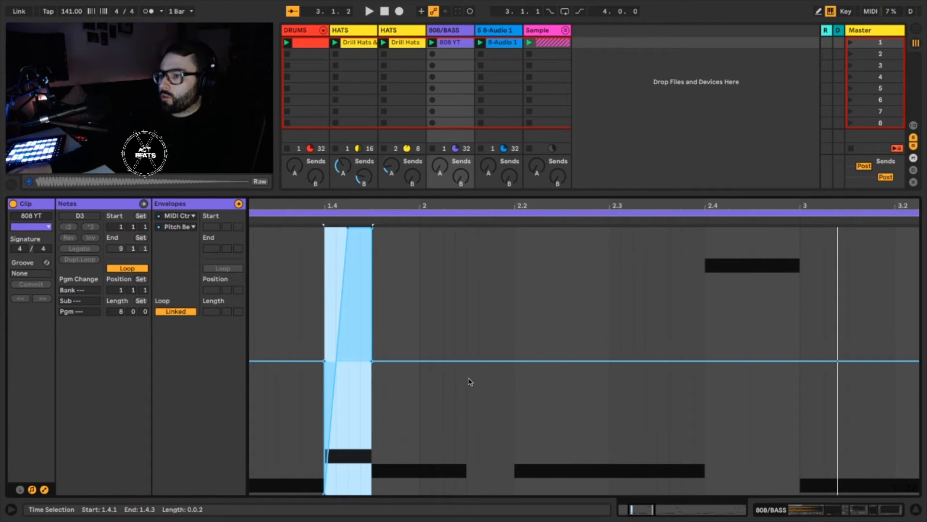
pyautogui.hotkey('ctrl', 'd')
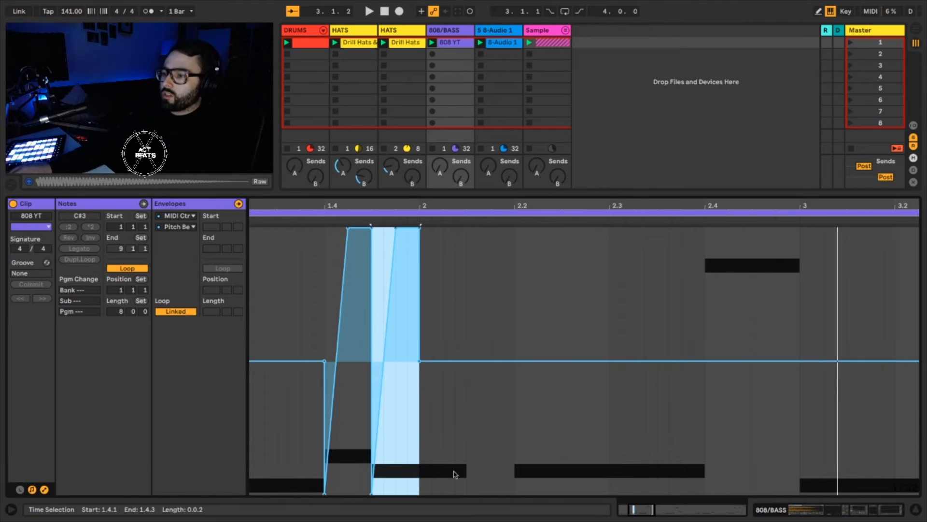
# Make the second note's bend fall from maximum at bar 2 to minimum at the note's end at 2.1.3, and play the clip.
pyautogui.click(468, 362)
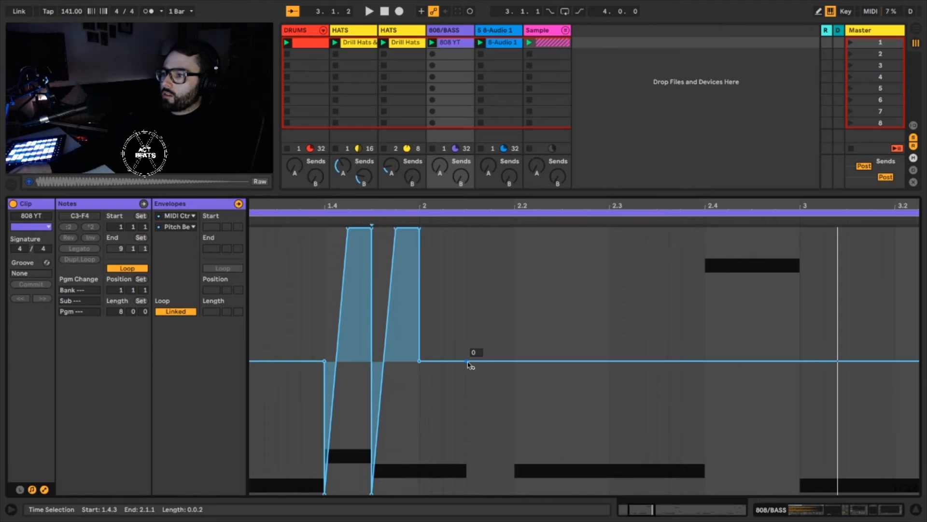
pyautogui.click(467, 362)
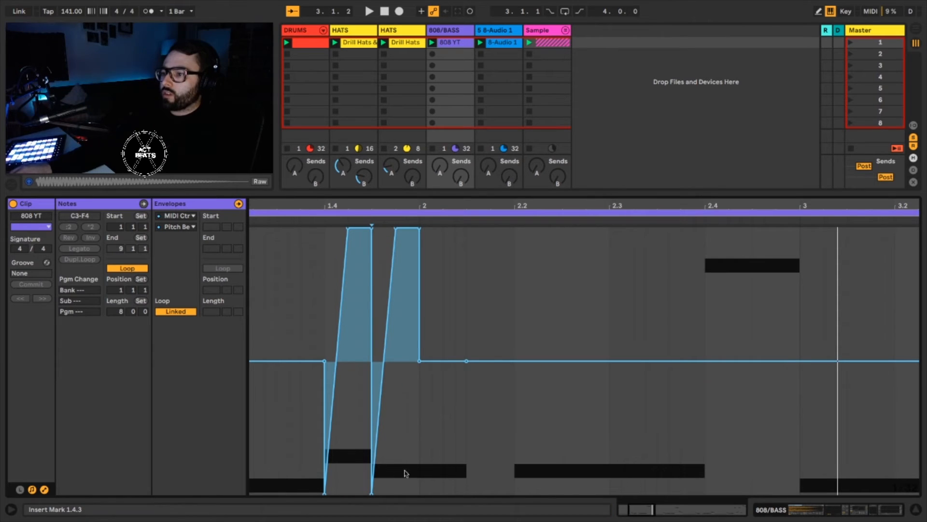
pyautogui.moveTo(444, 363); pyautogui.dragTo(442, 492)
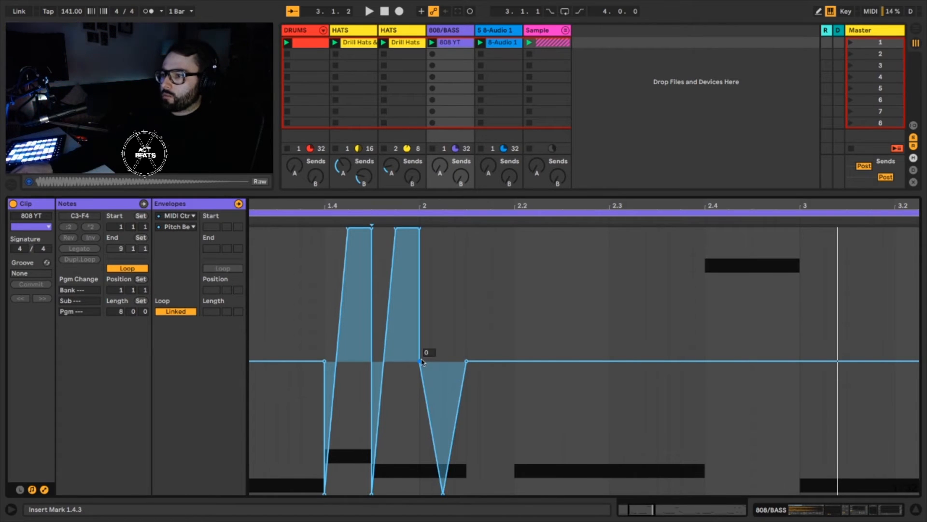
pyautogui.moveTo(420, 362)
pyautogui.mouseDown()
pyautogui.moveTo(440, 361)
pyautogui.moveTo(431, 361)
pyautogui.mouseUp()
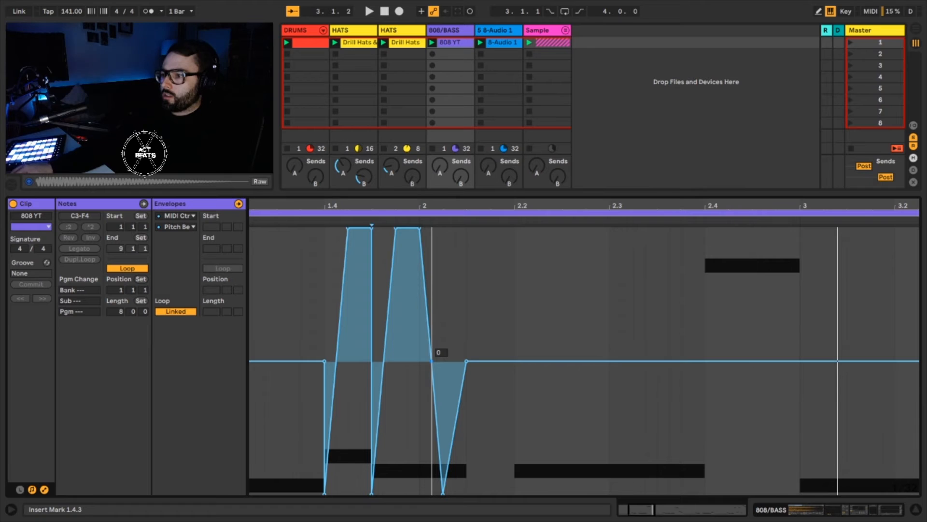
pyautogui.moveTo(443, 492); pyautogui.dragTo(455, 492)
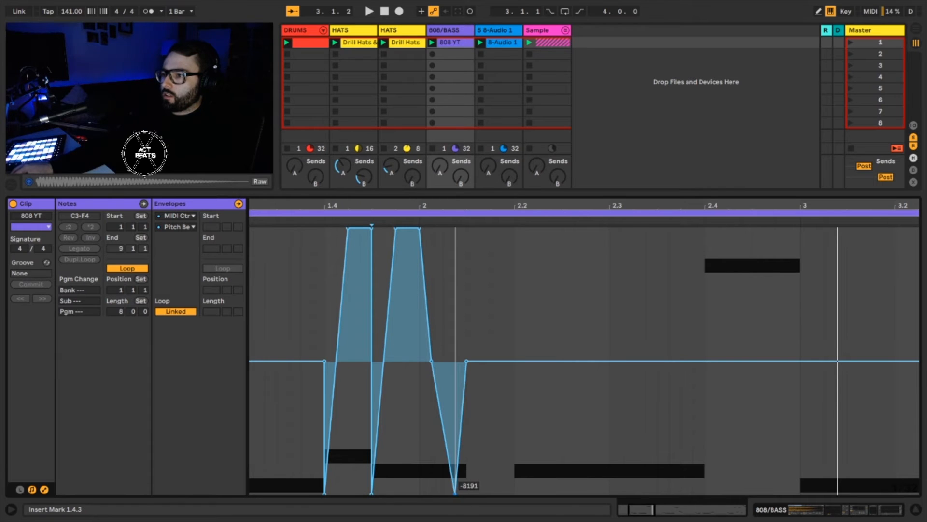
pyautogui.click(431, 361)
pyautogui.press('space')
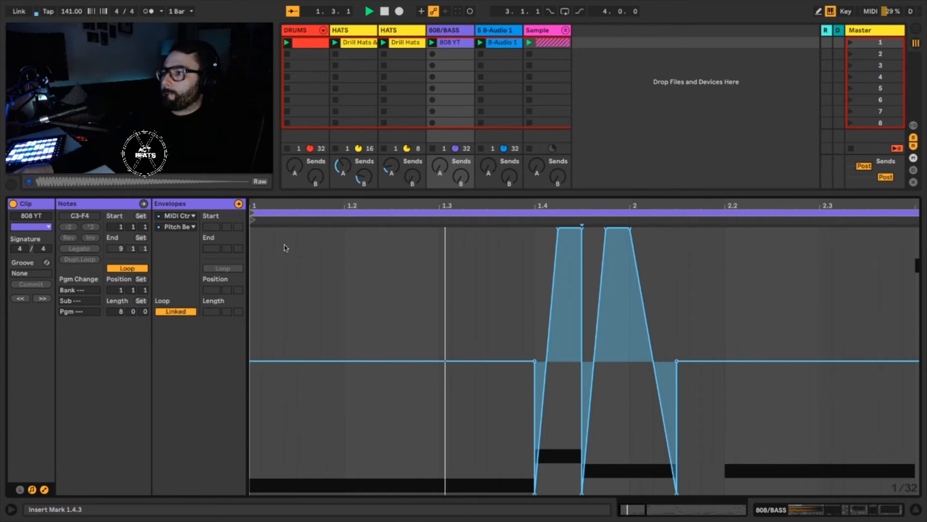
pyautogui.press('space')
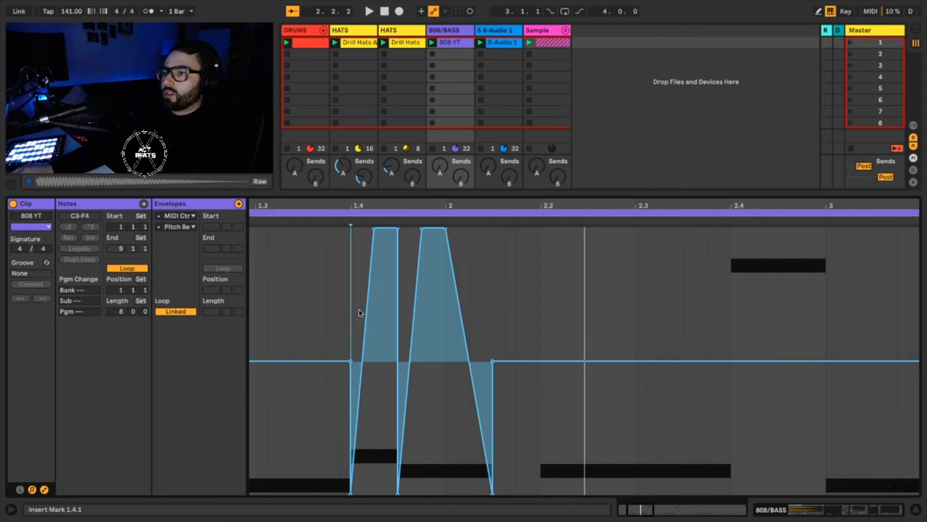
# Copy the pitch bend shape from 1.4.1 to 1.4.3 and paste it twice in a row starting at 3.4.1.
pyautogui.moveTo(359, 312); pyautogui.dragTo(397, 319)
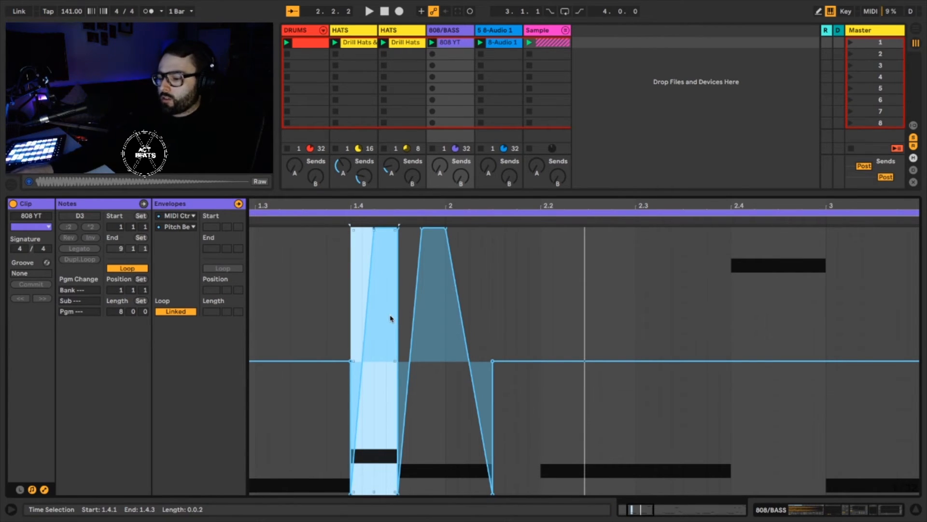
pyautogui.moveTo(477, 205); pyautogui.dragTo(329, 186)
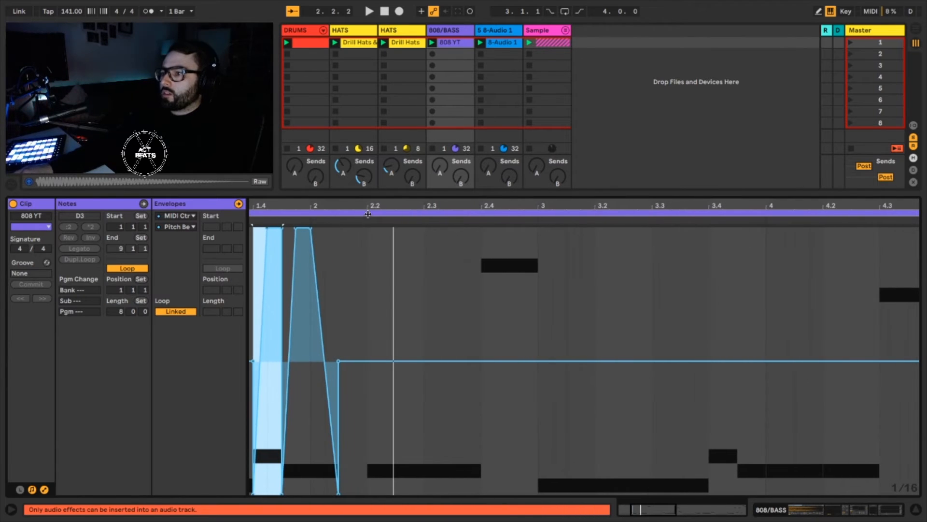
pyautogui.click(709, 341)
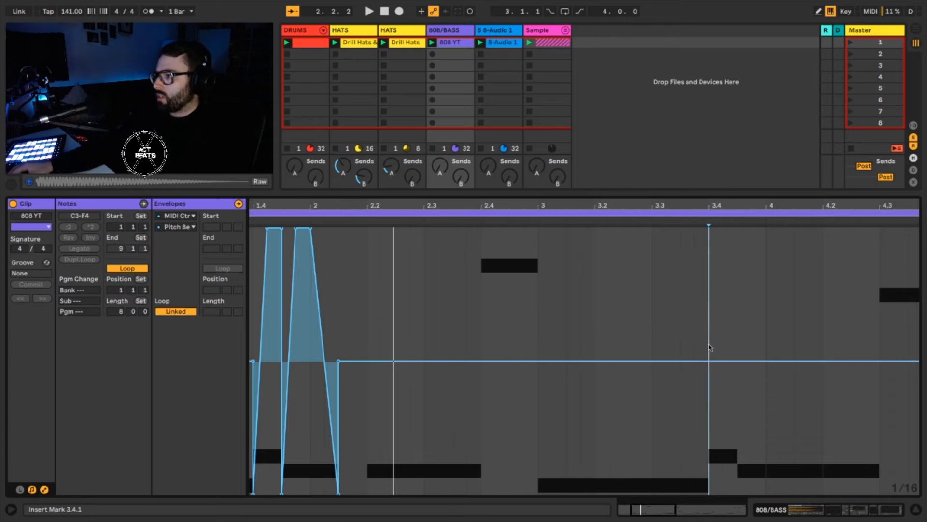
pyautogui.hotkey('ctrl', 'v')
pyautogui.hotkey('ctrl', 'v')
pyautogui.hotkey('ctrl', 'v')
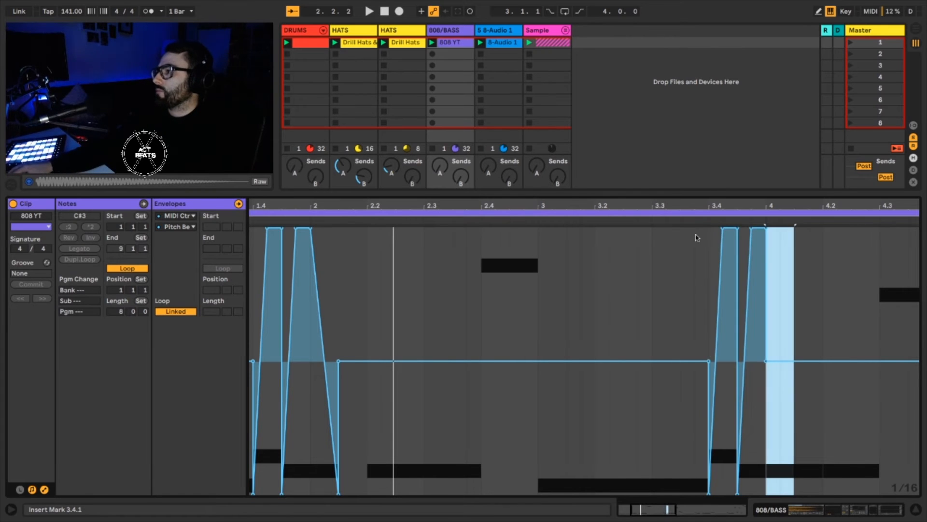
# Copy the double pitch bend shape from 1.4.1 to 2.1.3 and paste it at 5.4.1.
pyautogui.moveTo(717, 202); pyautogui.dragTo(373, 201)
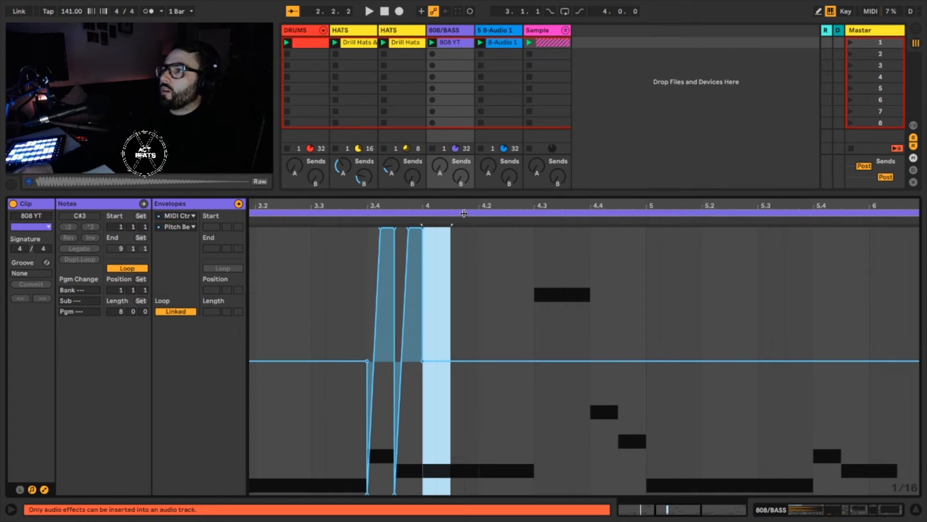
pyautogui.moveTo(467, 205); pyautogui.dragTo(517, 178)
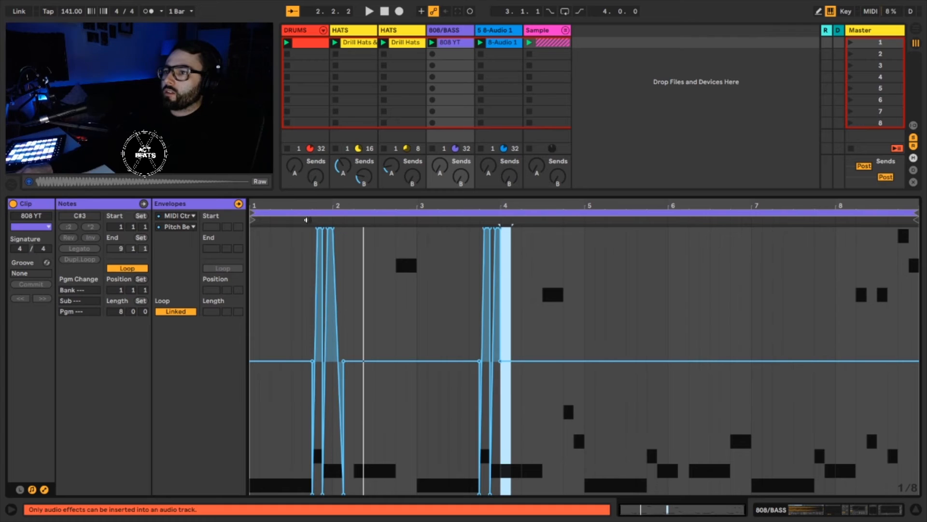
pyautogui.moveTo(311, 203); pyautogui.dragTo(498, 359)
pyautogui.click(317, 314)
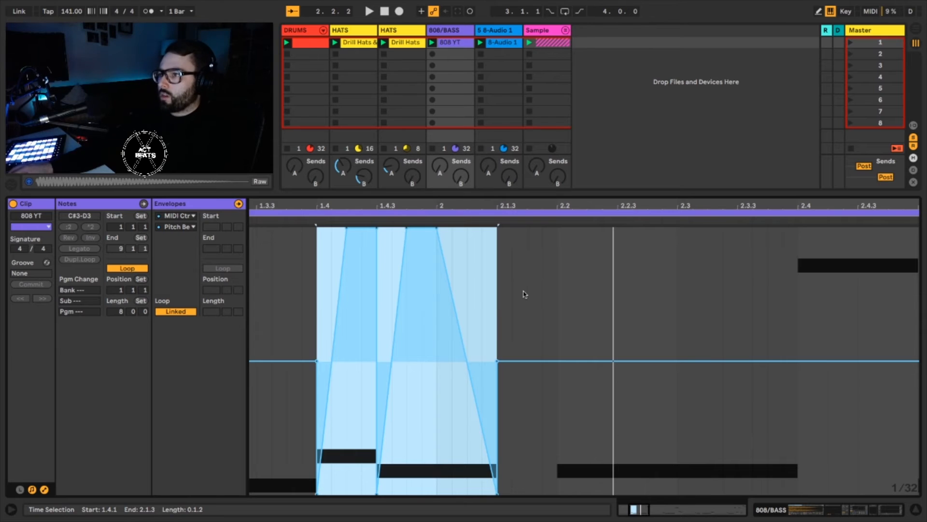
pyautogui.moveTo(547, 202); pyautogui.dragTo(547, 157)
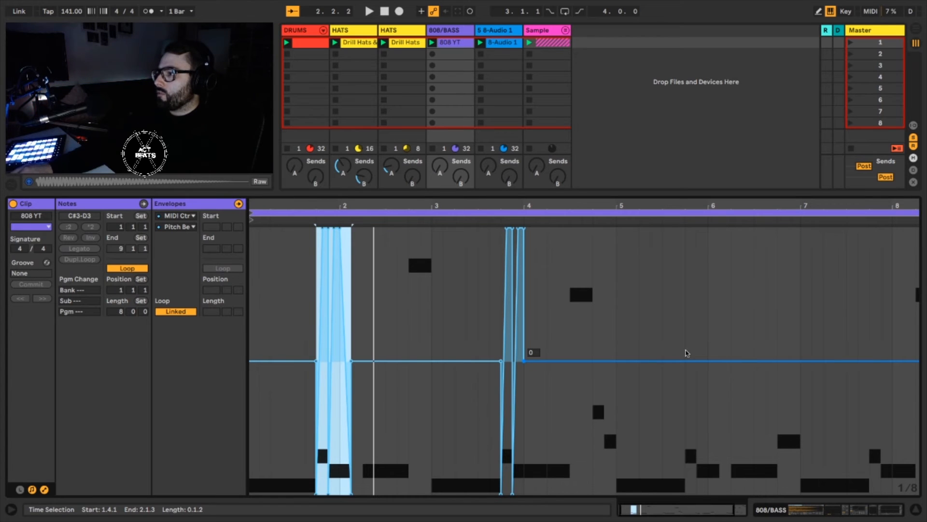
pyautogui.click(686, 341)
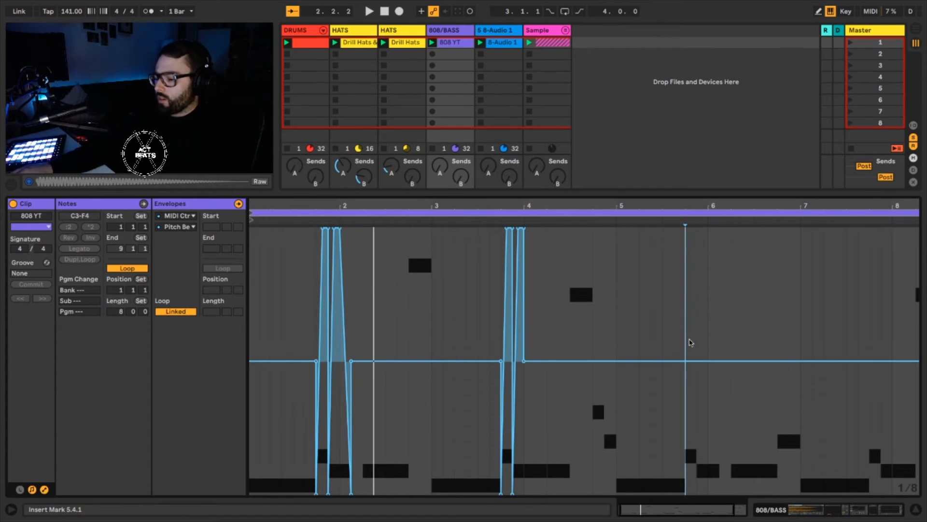
pyautogui.hotkey('ctrl', 'v')
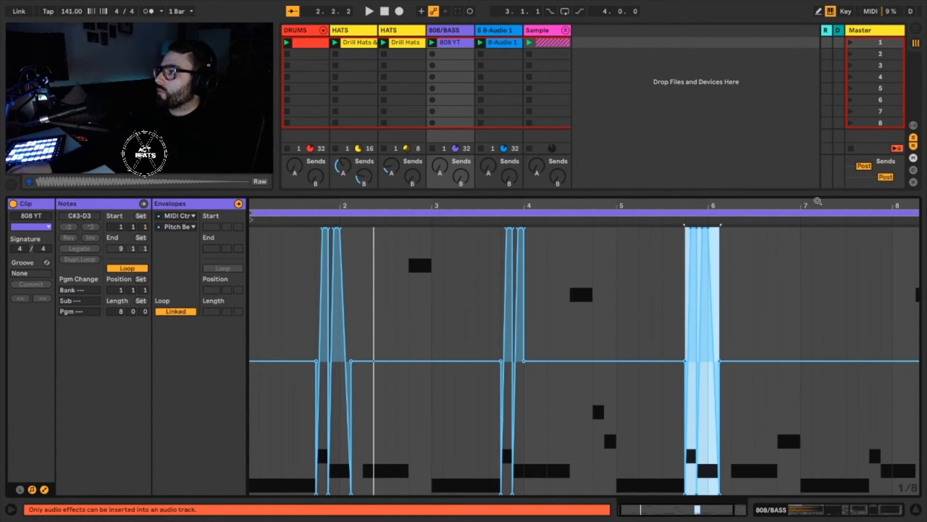
# Copy the bends from 3.4.1 to 4.1.1 to 8.2.1, repeat them up to the clip's end and play the clip.
pyautogui.moveTo(821, 203); pyautogui.dragTo(756, 204)
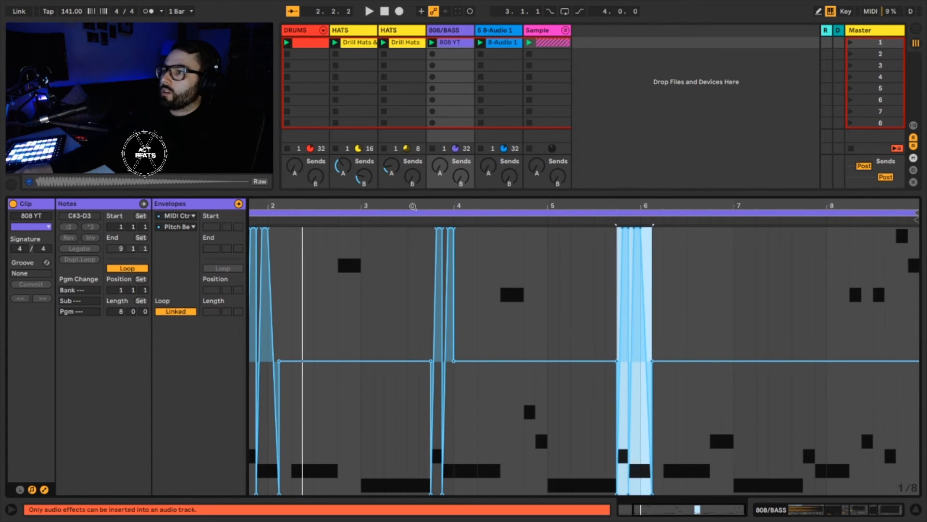
pyautogui.moveTo(413, 206); pyautogui.dragTo(467, 306)
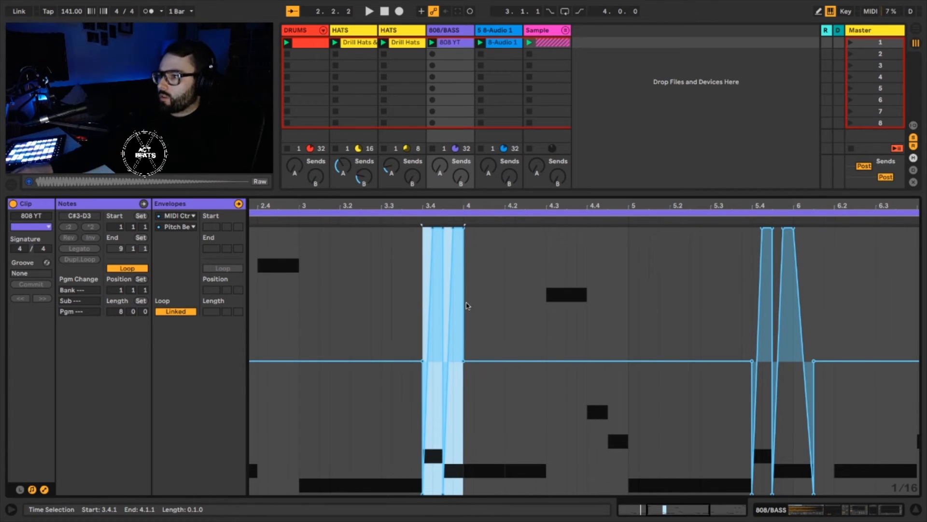
pyautogui.moveTo(755, 201); pyautogui.dragTo(756, 130)
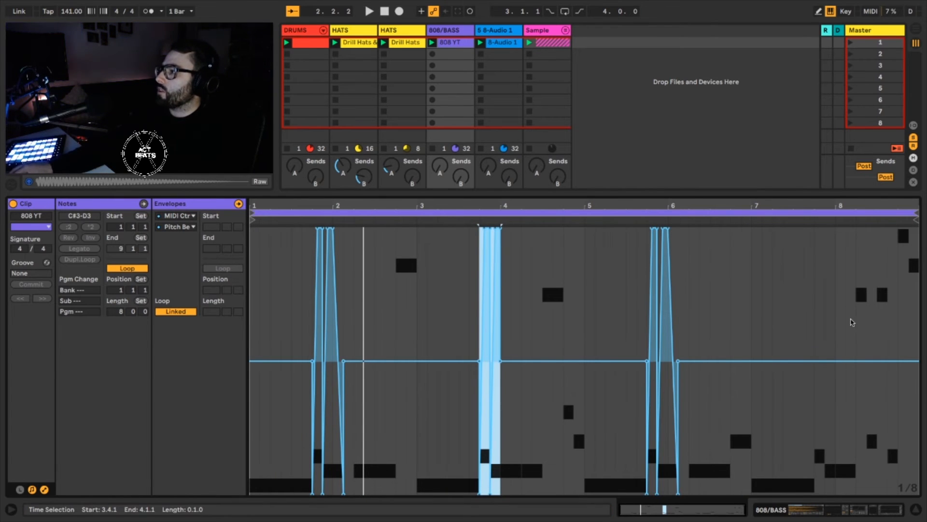
pyautogui.click(857, 322)
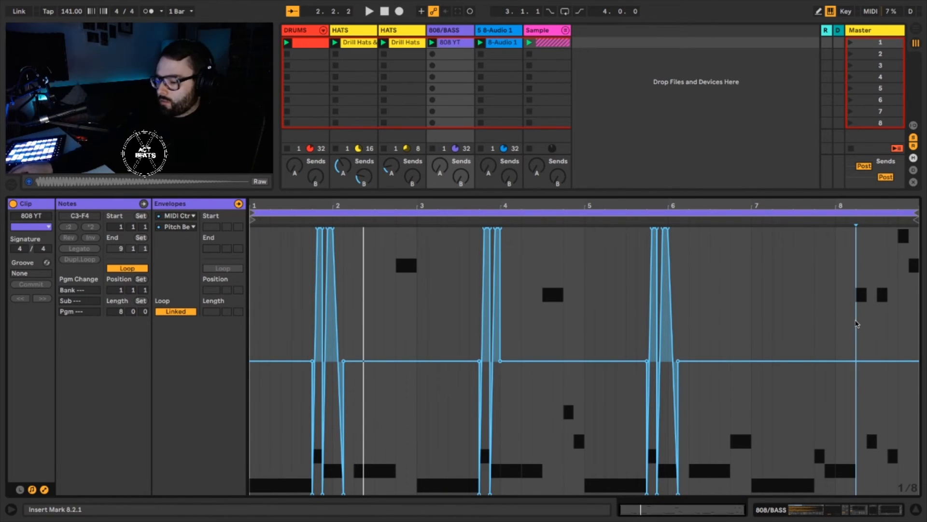
pyautogui.press('super+v')
pyautogui.press('super+d')
pyautogui.press('super+d')
pyautogui.press('super+d')
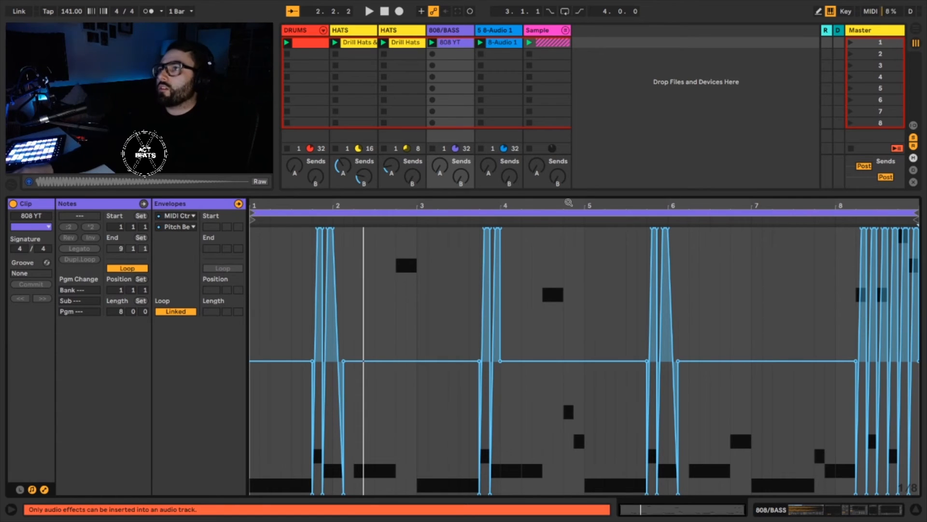
pyautogui.press('space')
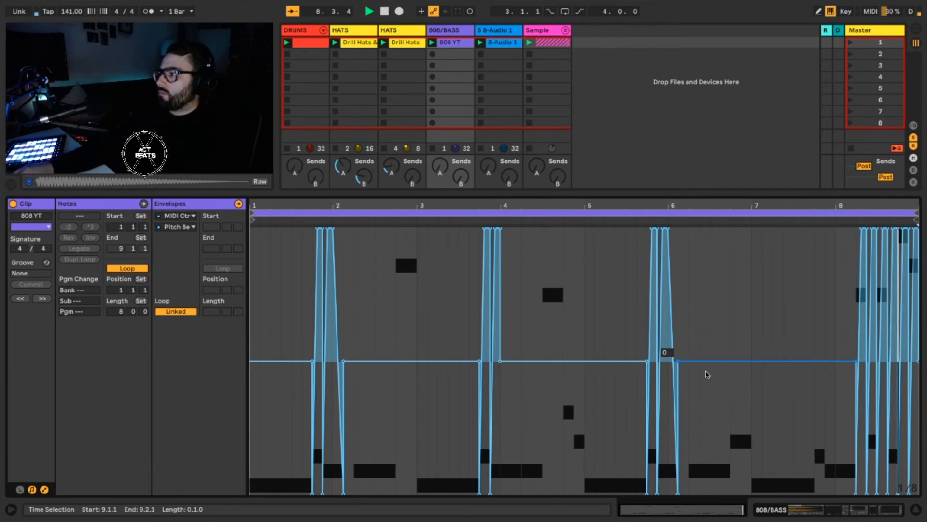
pyautogui.press('space')
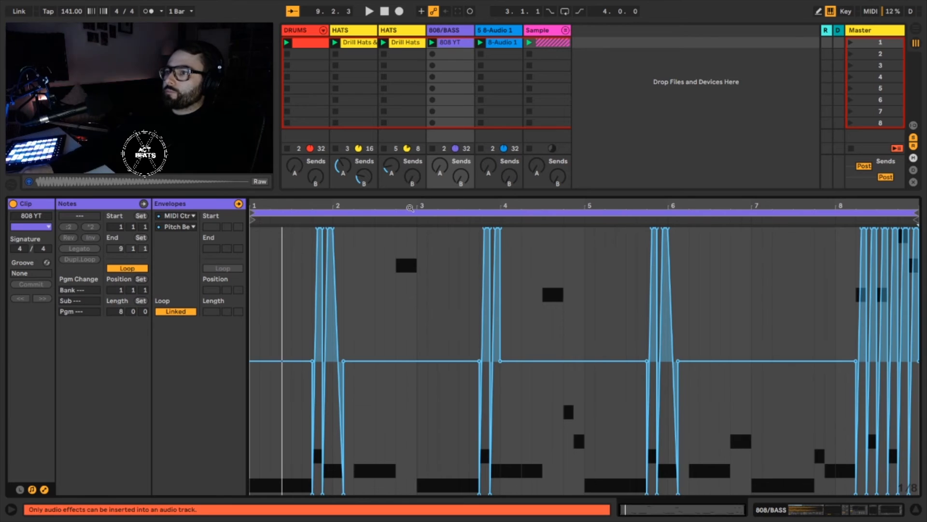
# Add pitch bend breakpoints across the note at 2.4 and ramp the bend from minimum up to 8191 by mid-note, holding it to the note's end.
pyautogui.moveTo(410, 208); pyautogui.dragTo(438, 225)
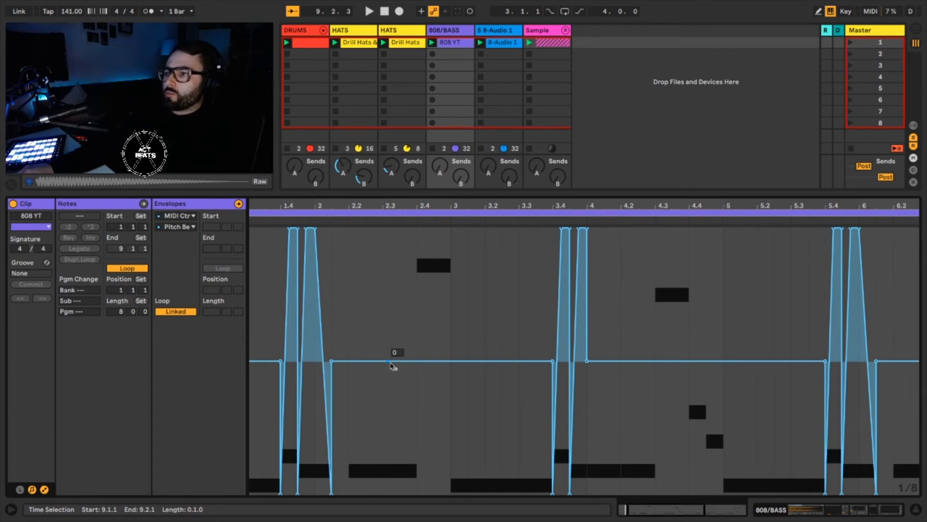
pyautogui.click(417, 361)
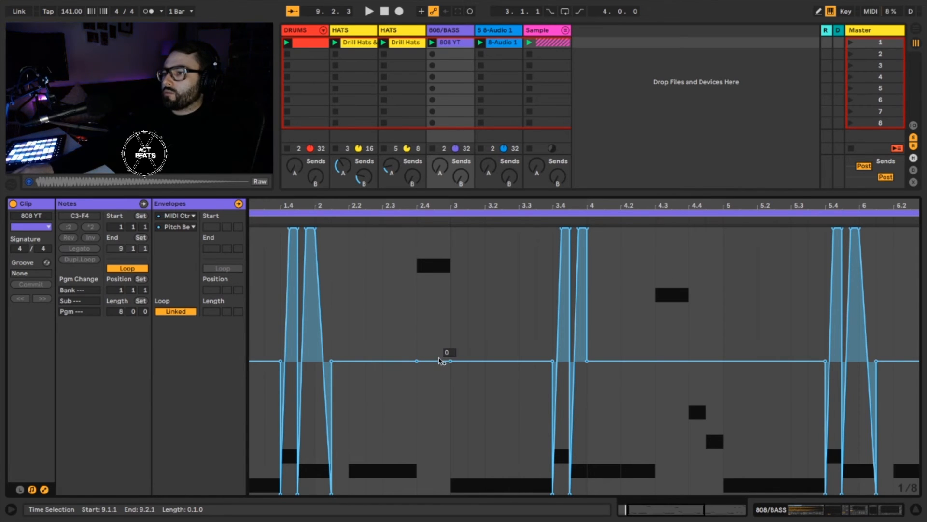
pyautogui.moveTo(435, 361); pyautogui.dragTo(450, 228)
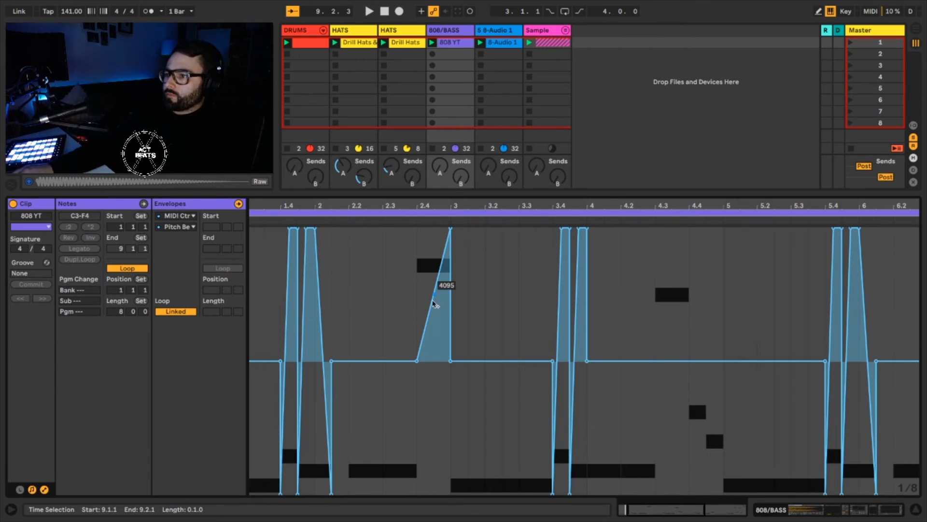
pyautogui.moveTo(434, 303); pyautogui.dragTo(435, 228)
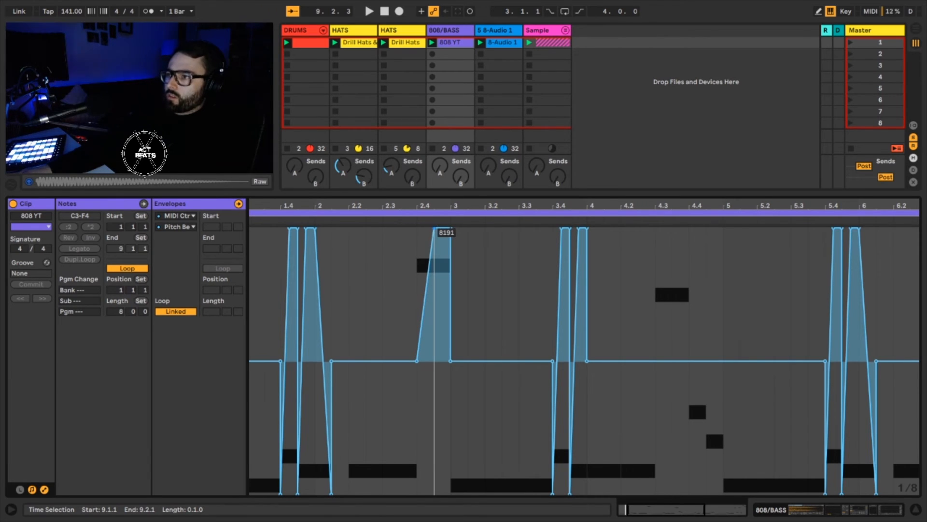
pyautogui.moveTo(429, 279); pyautogui.dragTo(417, 493)
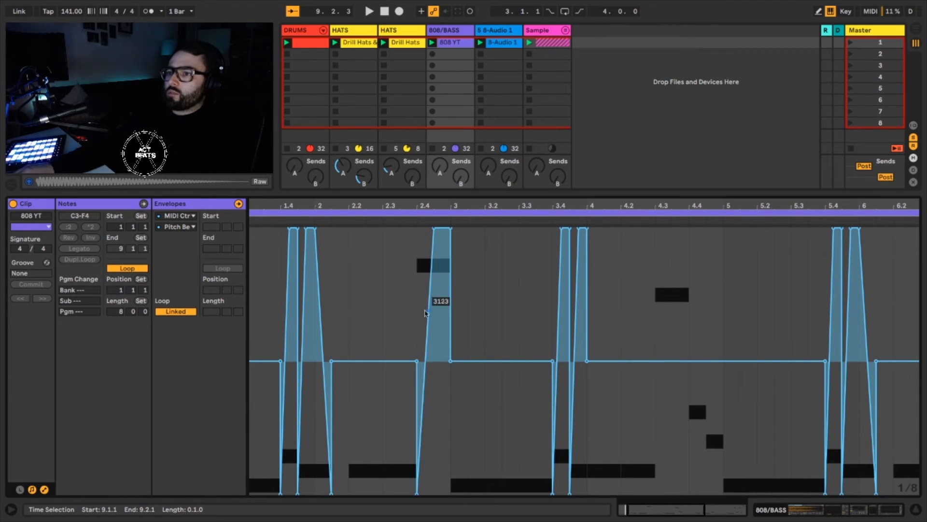
# Copy the pitch bend ramp from 2.4.1 to 3.1.1 and paste it at 4.3.1, 8.1.1 and 6.4.1.
pyautogui.moveTo(416, 314); pyautogui.dragTo(454, 318)
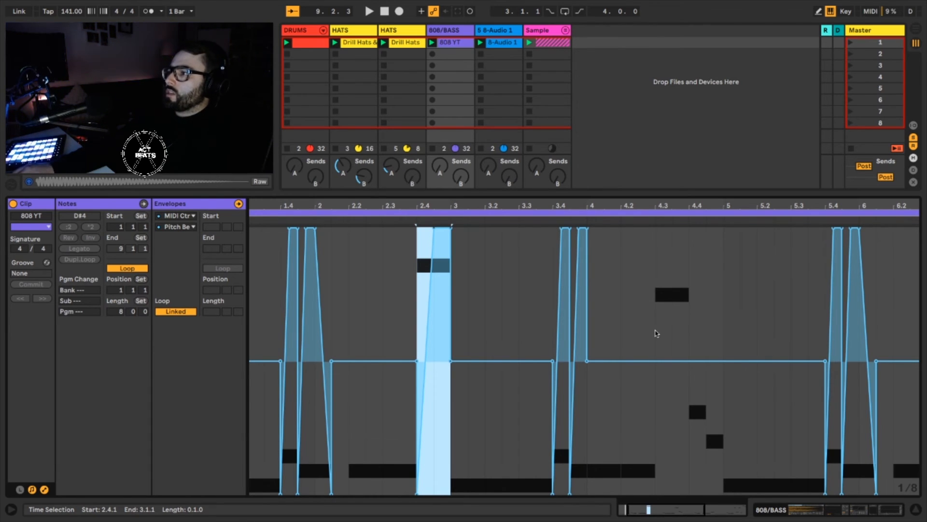
pyautogui.click(656, 333)
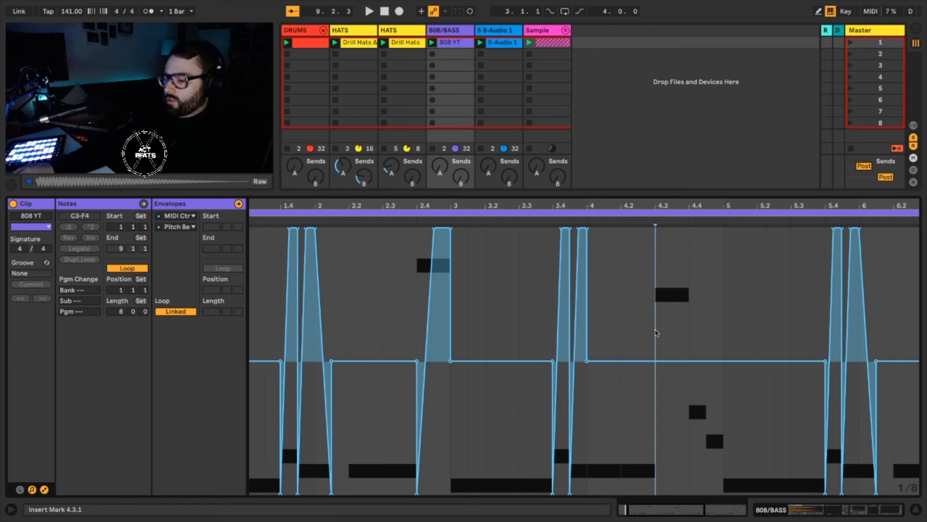
pyautogui.press('super+v')
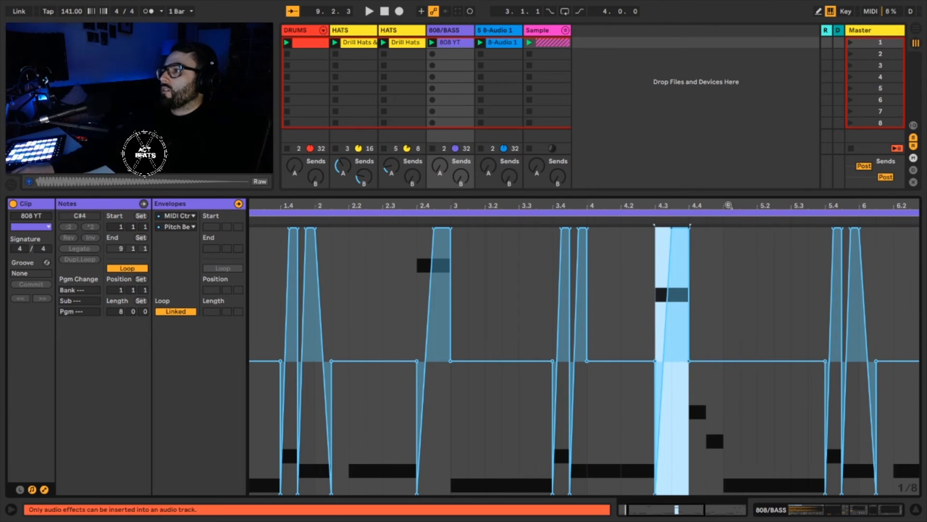
pyautogui.moveTo(730, 208); pyautogui.dragTo(539, 193)
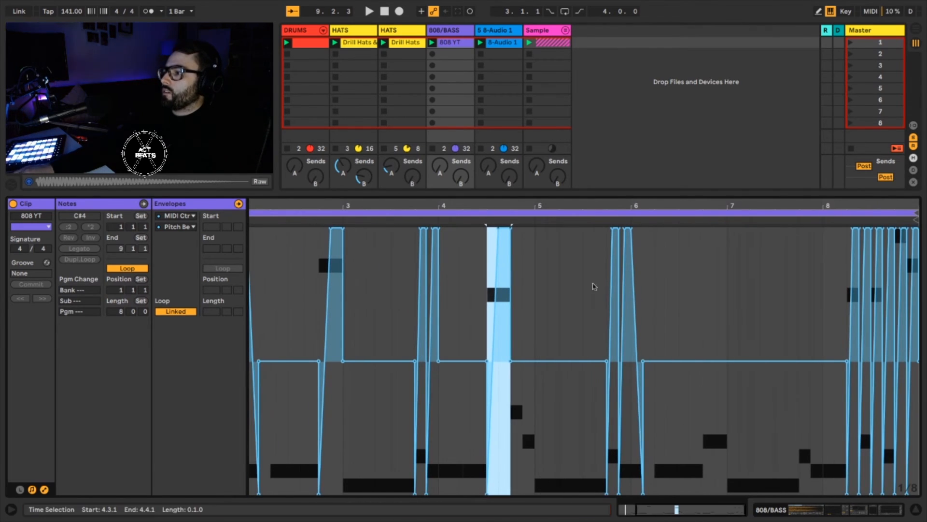
pyautogui.click(822, 340)
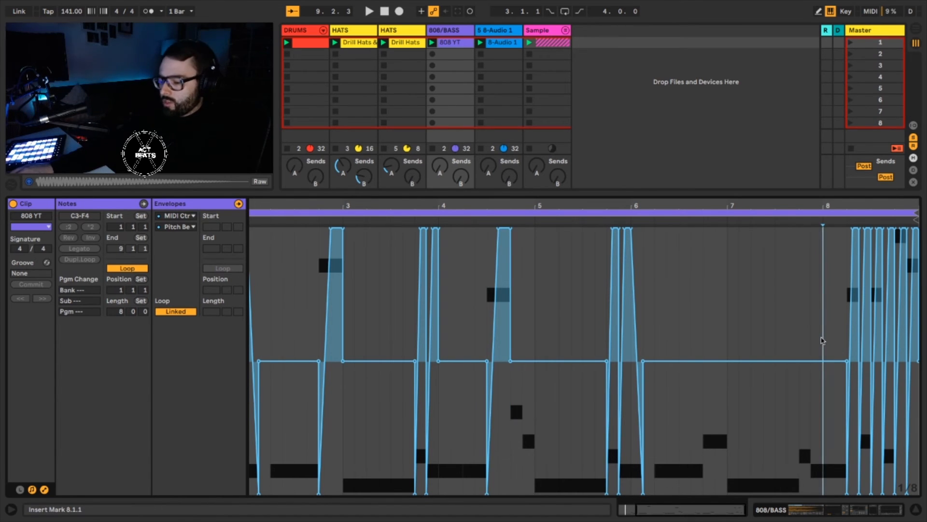
pyautogui.press('super+v')
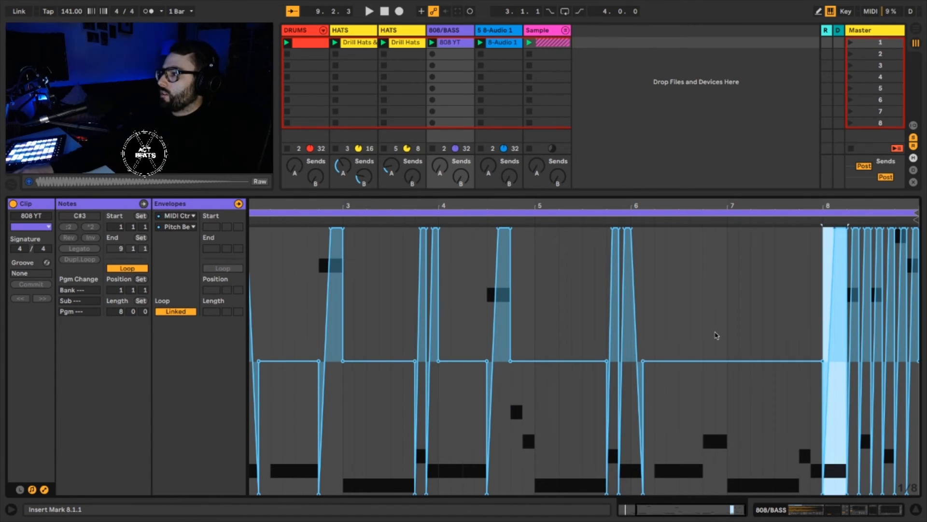
pyautogui.click(704, 341)
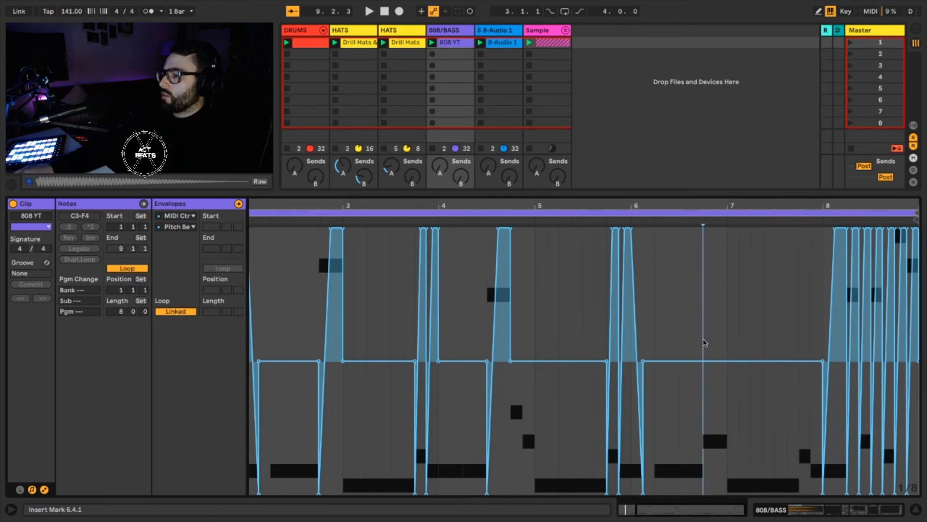
pyautogui.press('super+v')
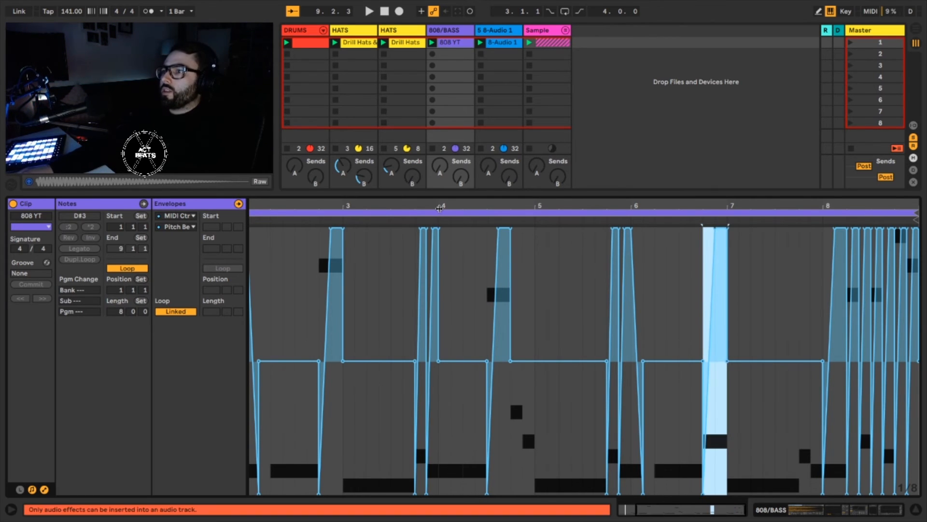
# Open the 808 YT clip in scene 2 and examine its pitch bend slides around 1.4 to 3.4.
pyautogui.moveTo(440, 206); pyautogui.dragTo(440, 192)
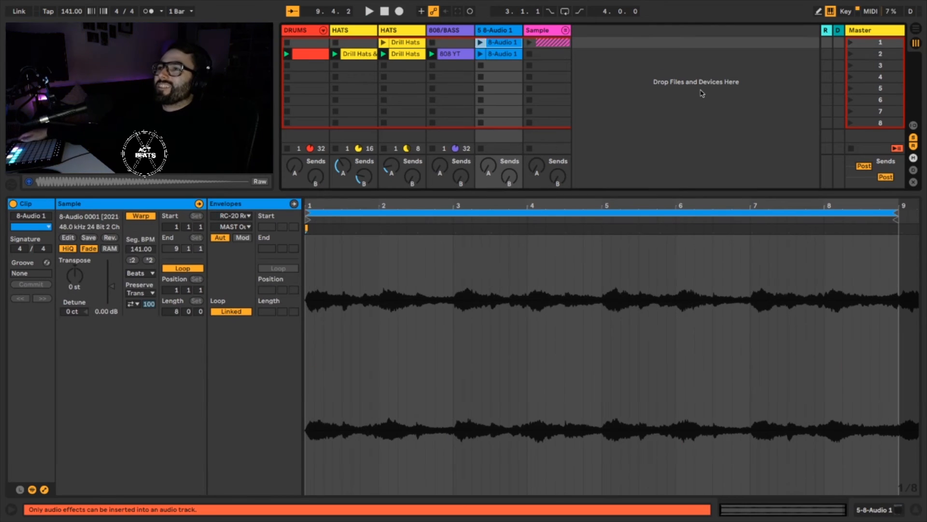
pyautogui.click(445, 55)
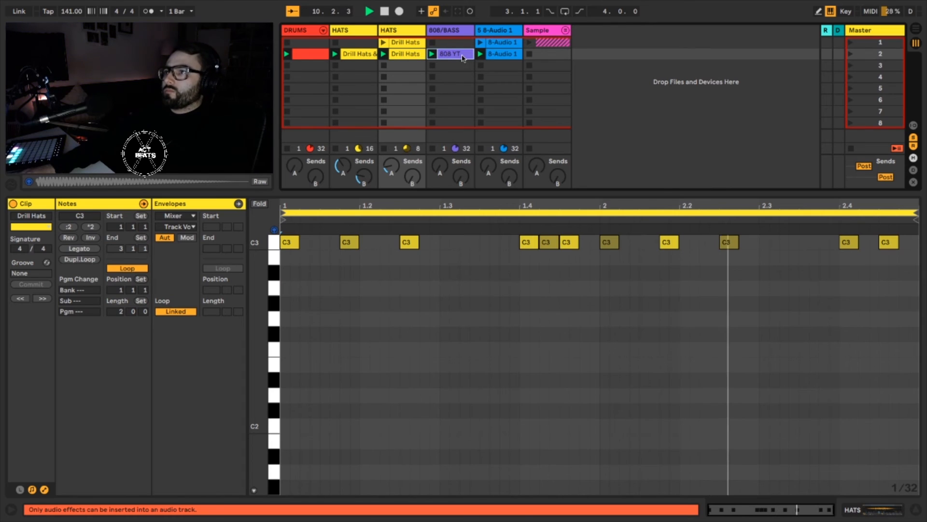
pyautogui.click(459, 54)
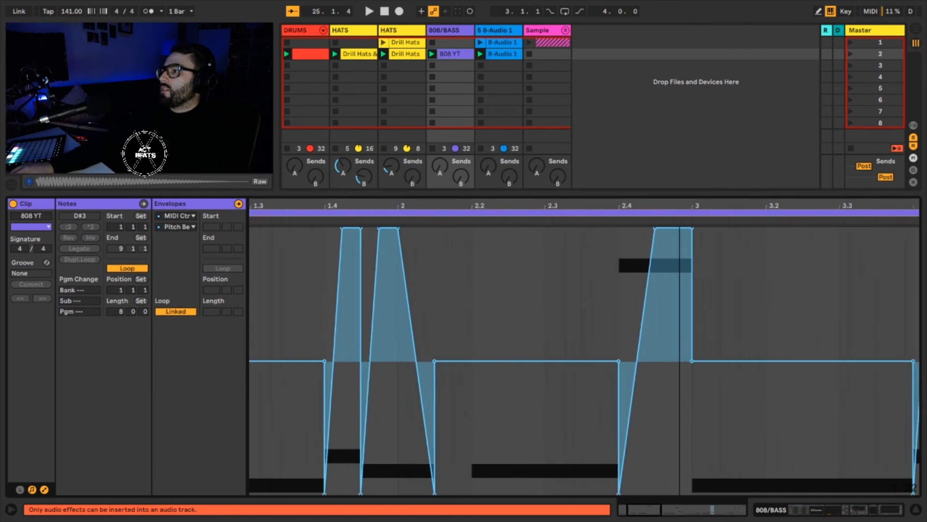
pyautogui.moveTo(681, 207); pyautogui.dragTo(681, 205)
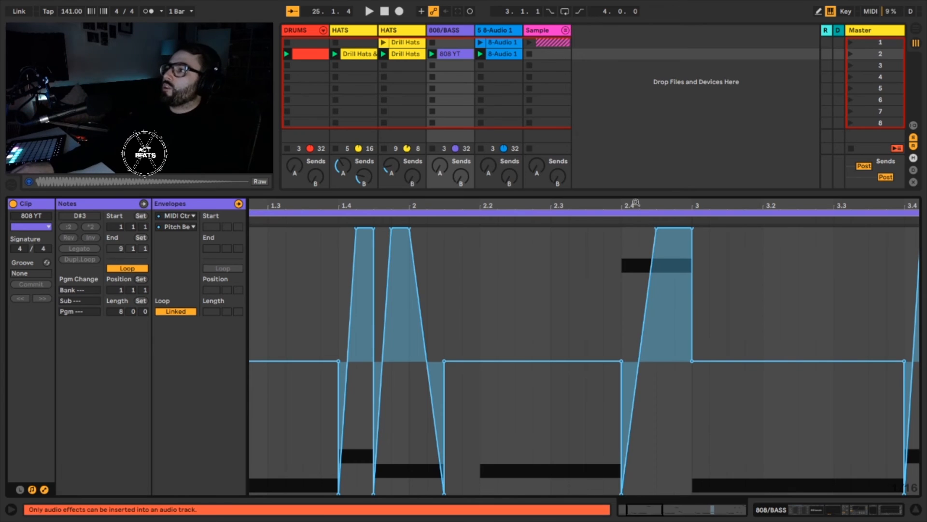
pyautogui.moveTo(636, 204); pyautogui.dragTo(579, 193)
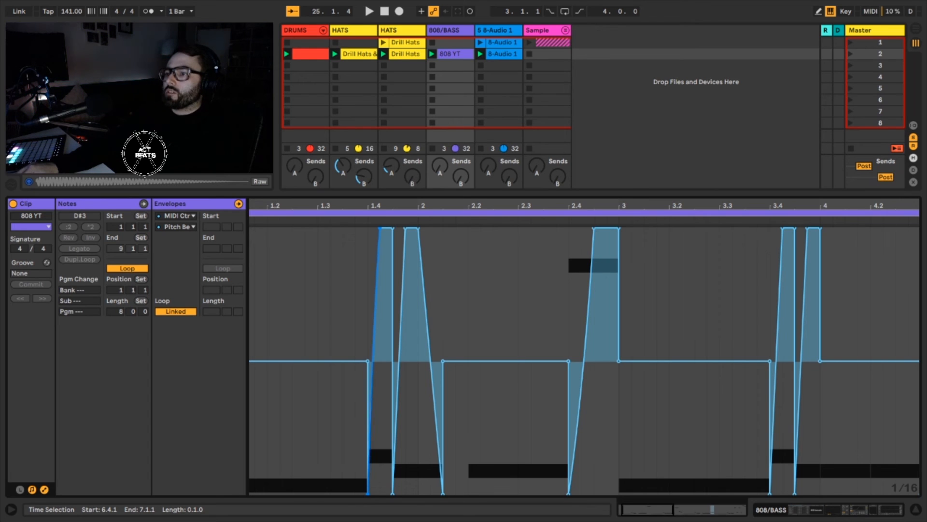
pyautogui.moveTo(374, 361)
pyautogui.mouseDown()
pyautogui.moveTo(374, 334)
pyautogui.moveTo(374, 379)
pyautogui.moveTo(374, 370)
pyautogui.mouseUp()
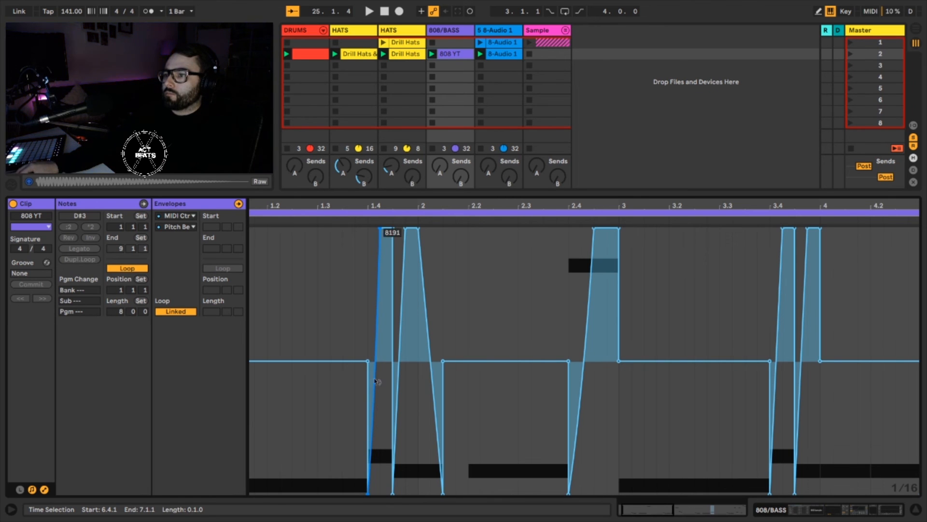
# Play the beat to audition the 808 slides across the clip, stopping and restarting playback once.
pyautogui.press('space')
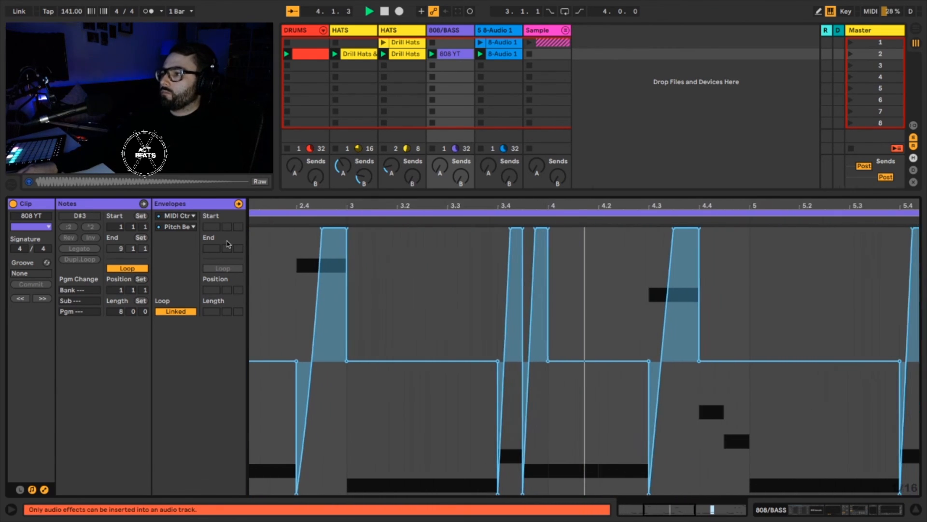
pyautogui.press('space')
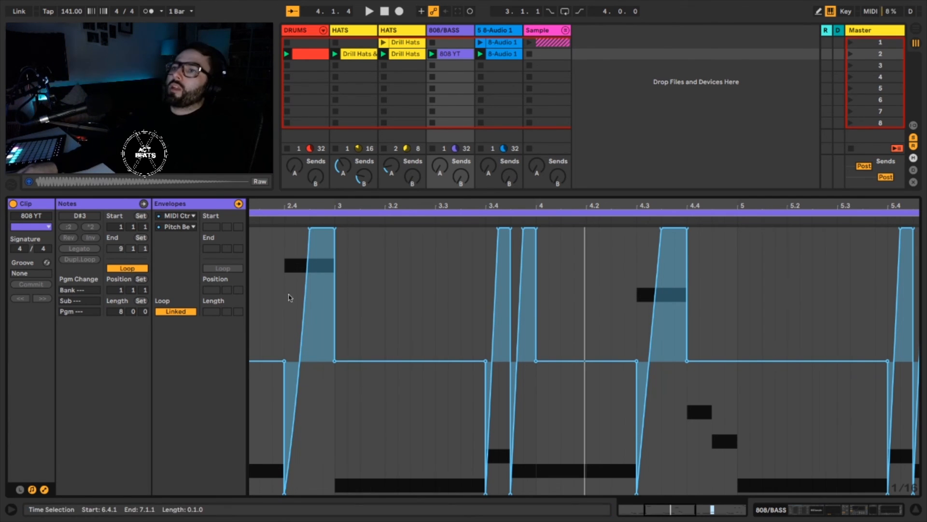
pyautogui.moveTo(285, 207); pyautogui.dragTo(436, 183)
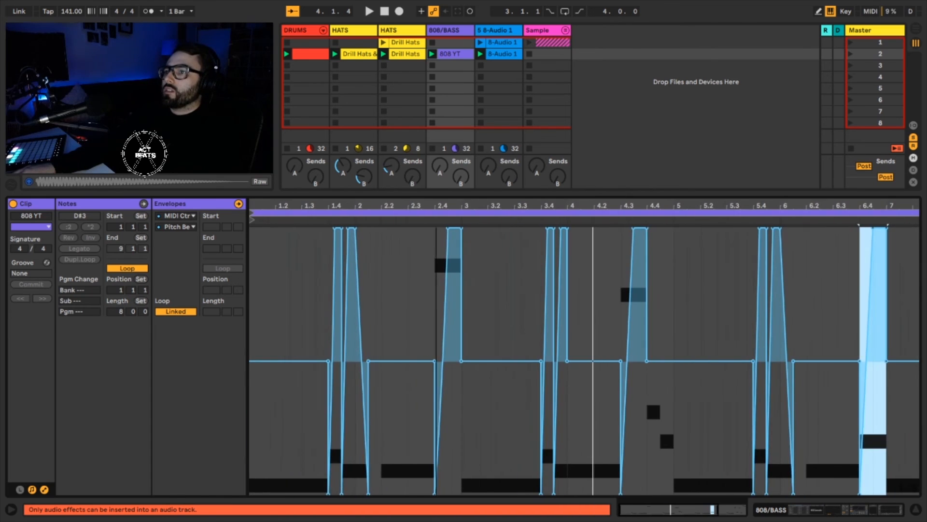
pyautogui.press('space')
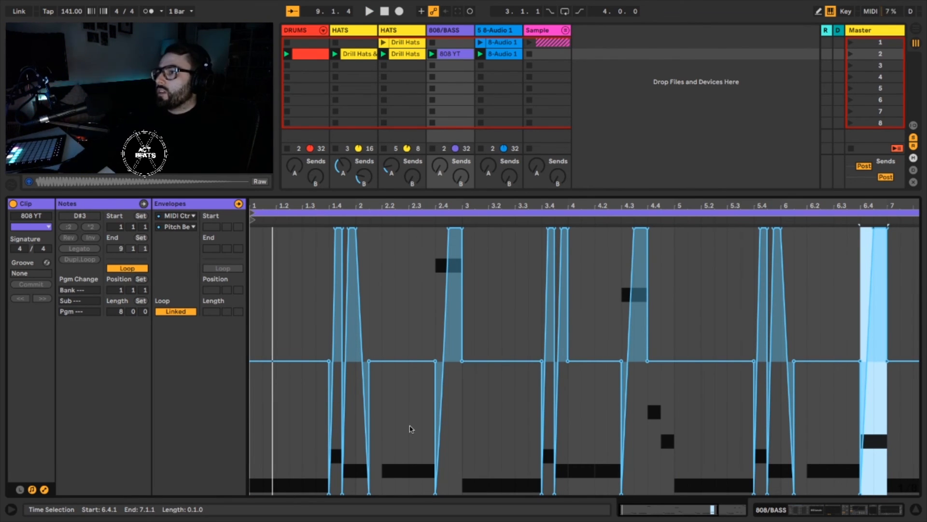
pyautogui.moveTo(486, 204); pyautogui.dragTo(486, 183)
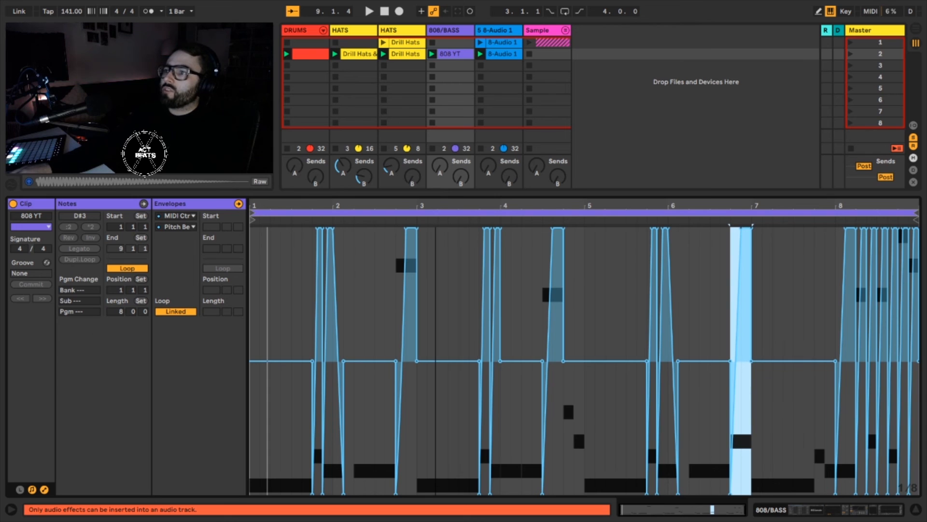
pyautogui.moveTo(441, 205); pyautogui.dragTo(600, 227)
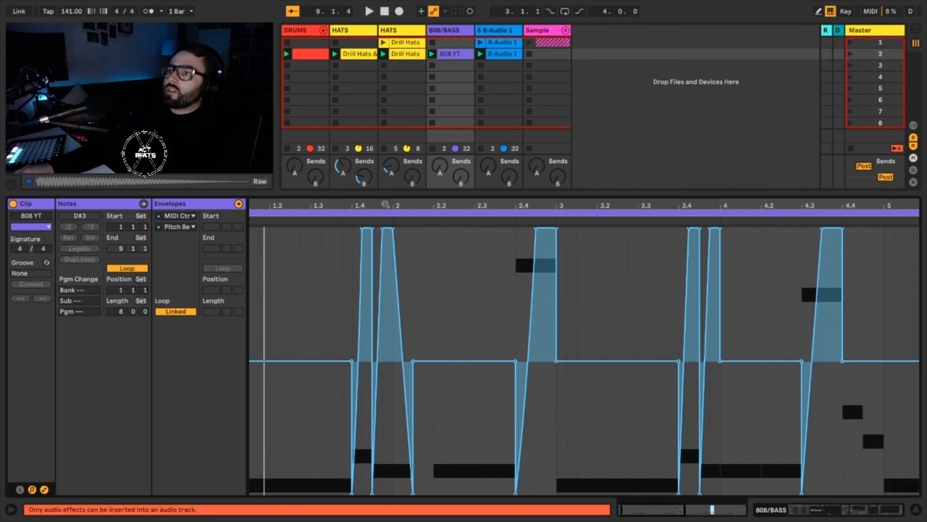
pyautogui.moveTo(384, 204); pyautogui.dragTo(351, 204)
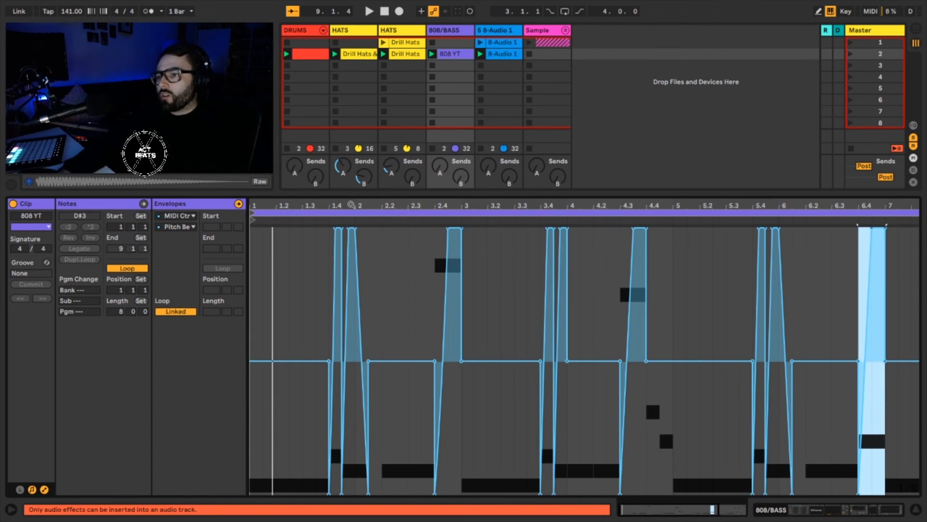